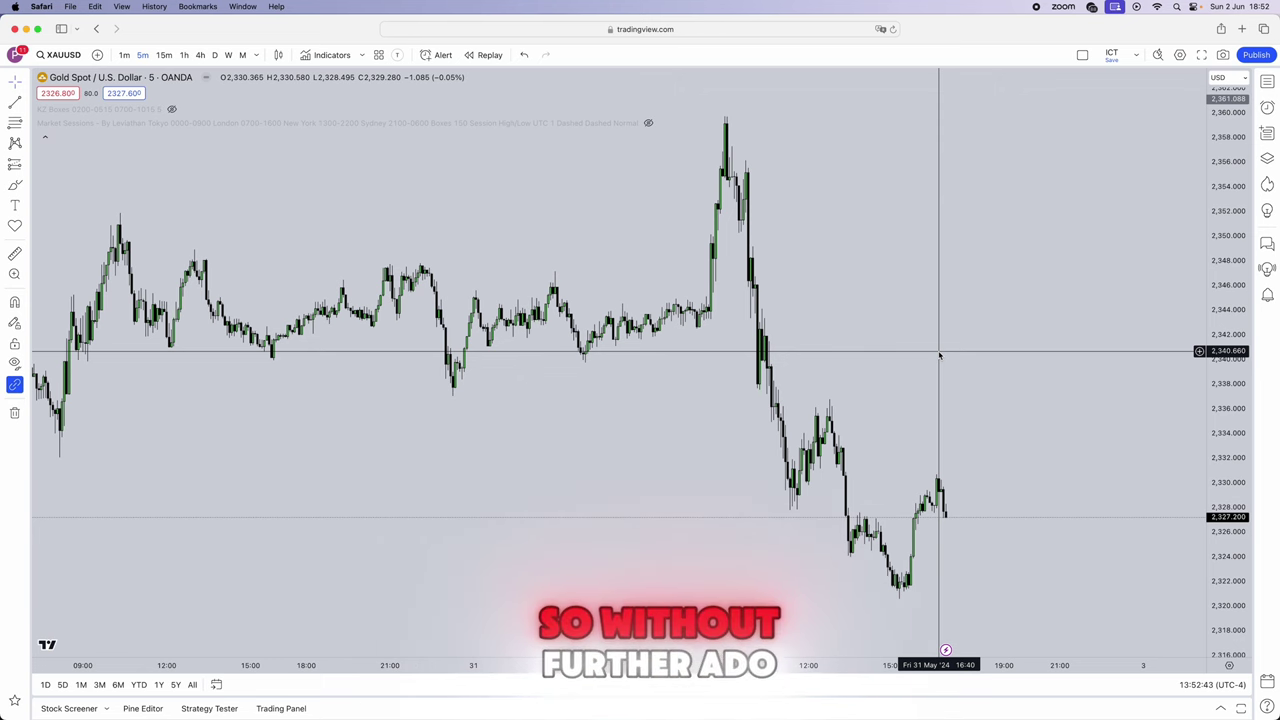
Zoom out the 5-minute XAUUSD chart to show several days of price action through early June.
{"action": "scroll", "coordinate": [939, 355], "scroll_direction": "down", "scroll_amount": 3}
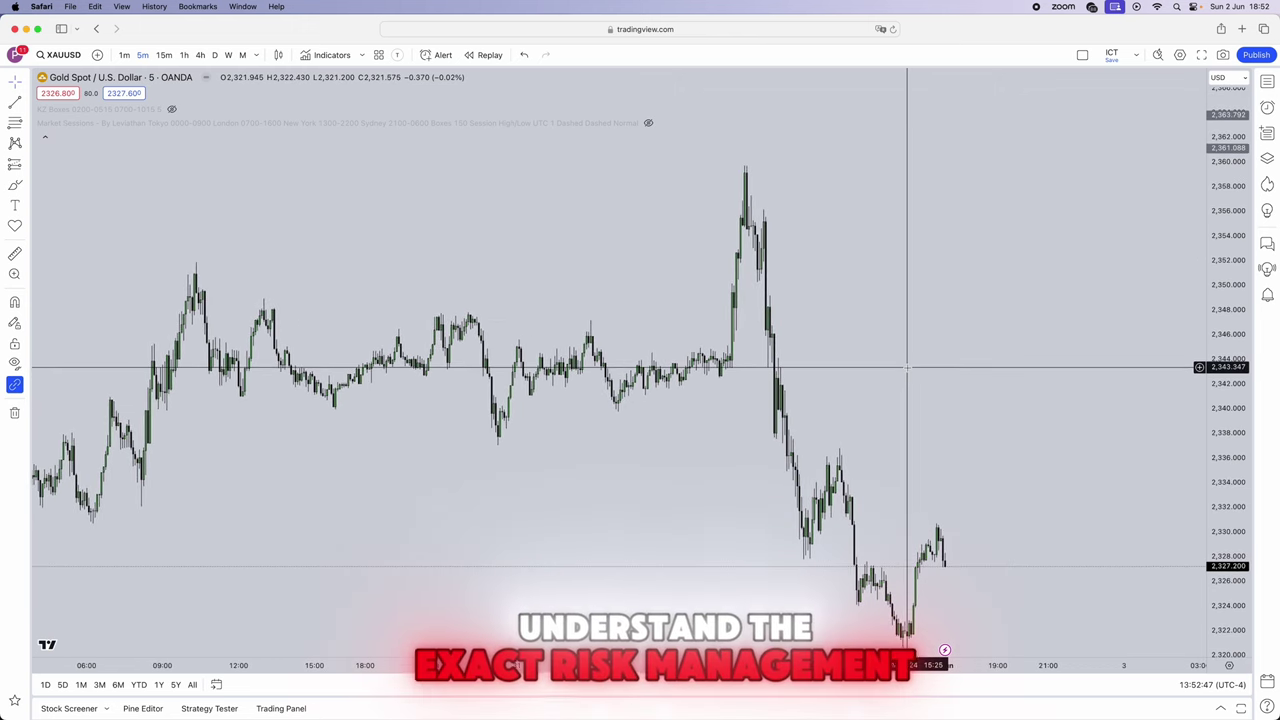
{"action": "scroll", "coordinate": [951, 330], "scroll_direction": "down", "scroll_amount": 3}
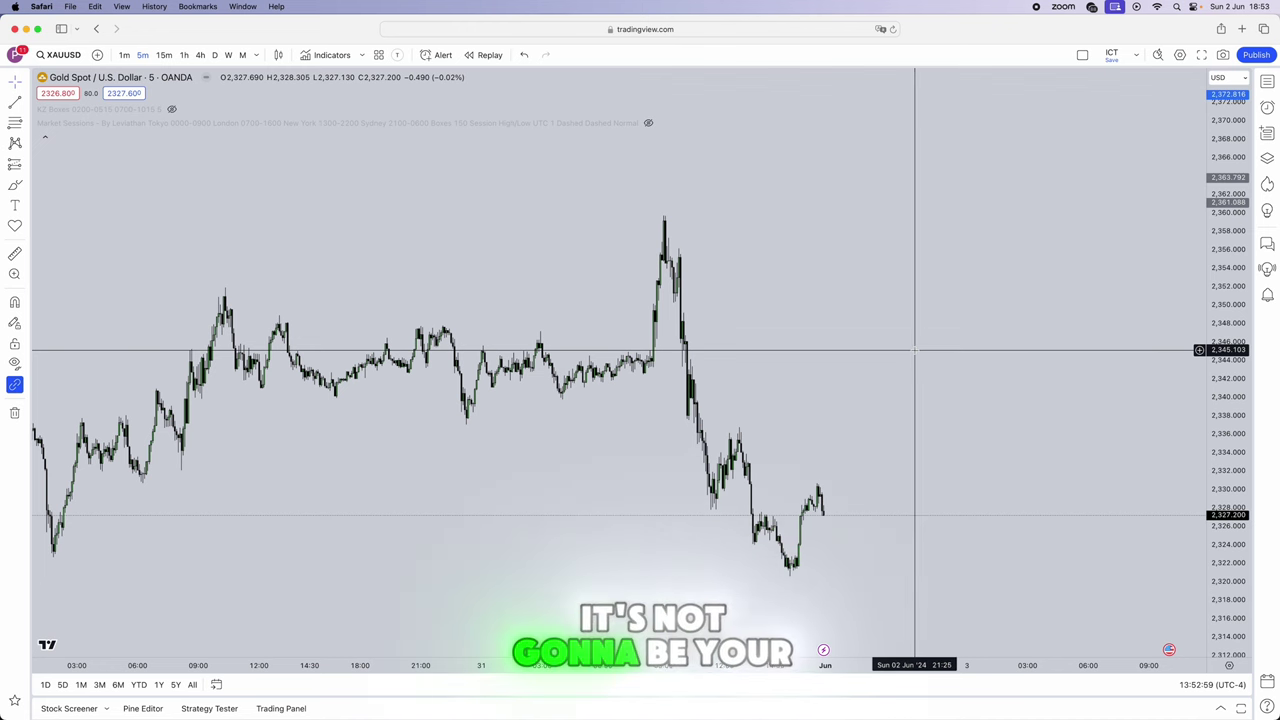
{"action": "scroll", "coordinate": [916, 350], "scroll_direction": "down", "scroll_amount": 3}
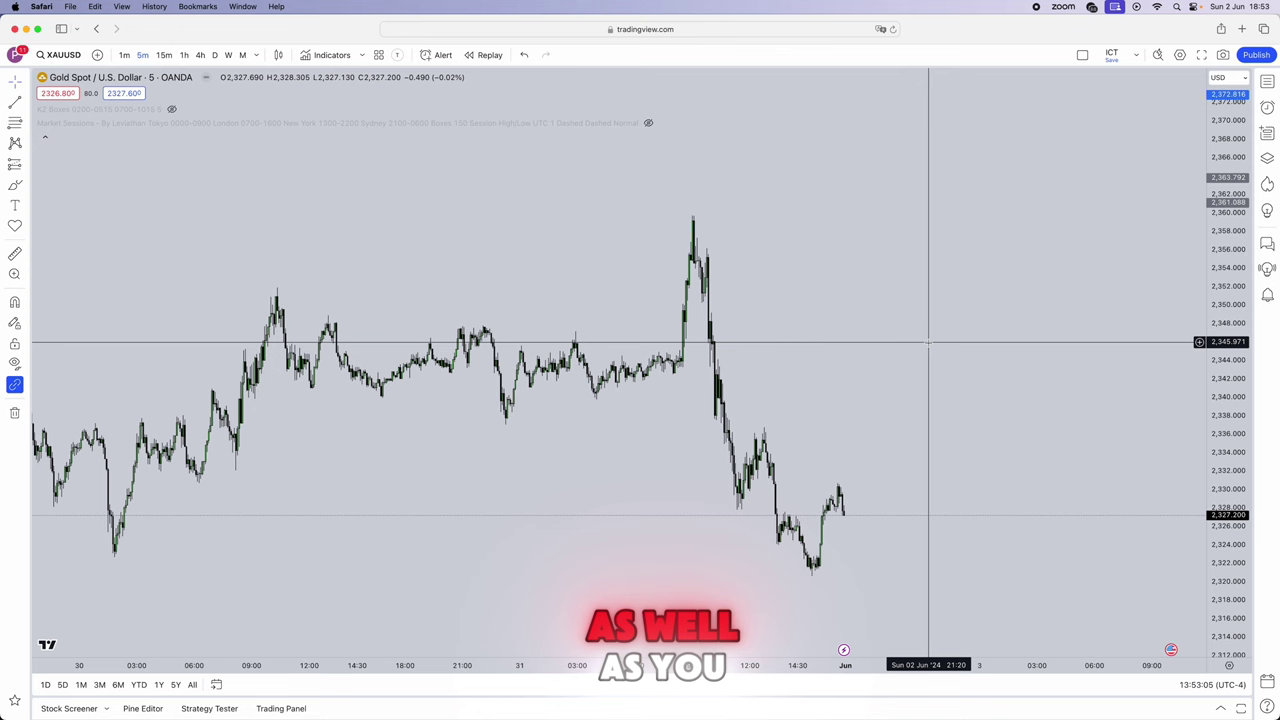
Pan the chart down and add a text note asking 'what prop firm challenge account size do I buy?'.
{"action": "left_click_drag", "start_coordinate": [914, 346], "coordinate": [900, 531]}
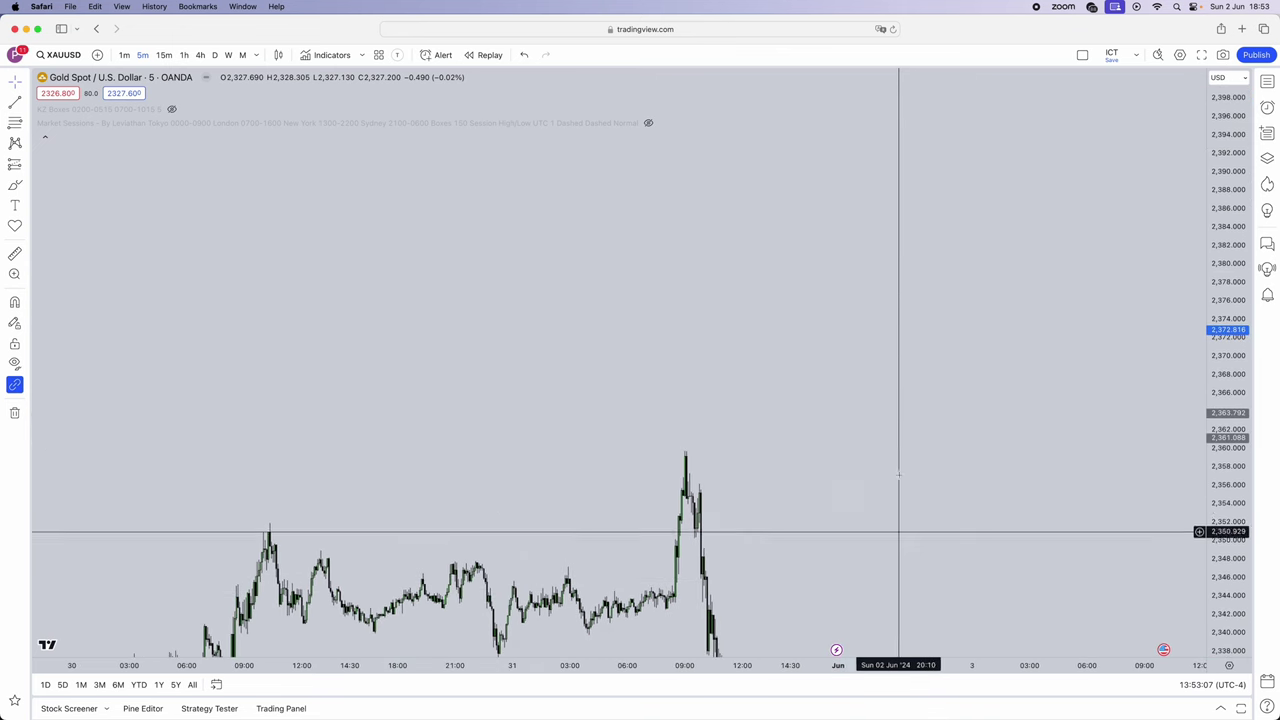
{"action": "left_click_drag", "start_coordinate": [849, 371], "coordinate": [833, 483]}
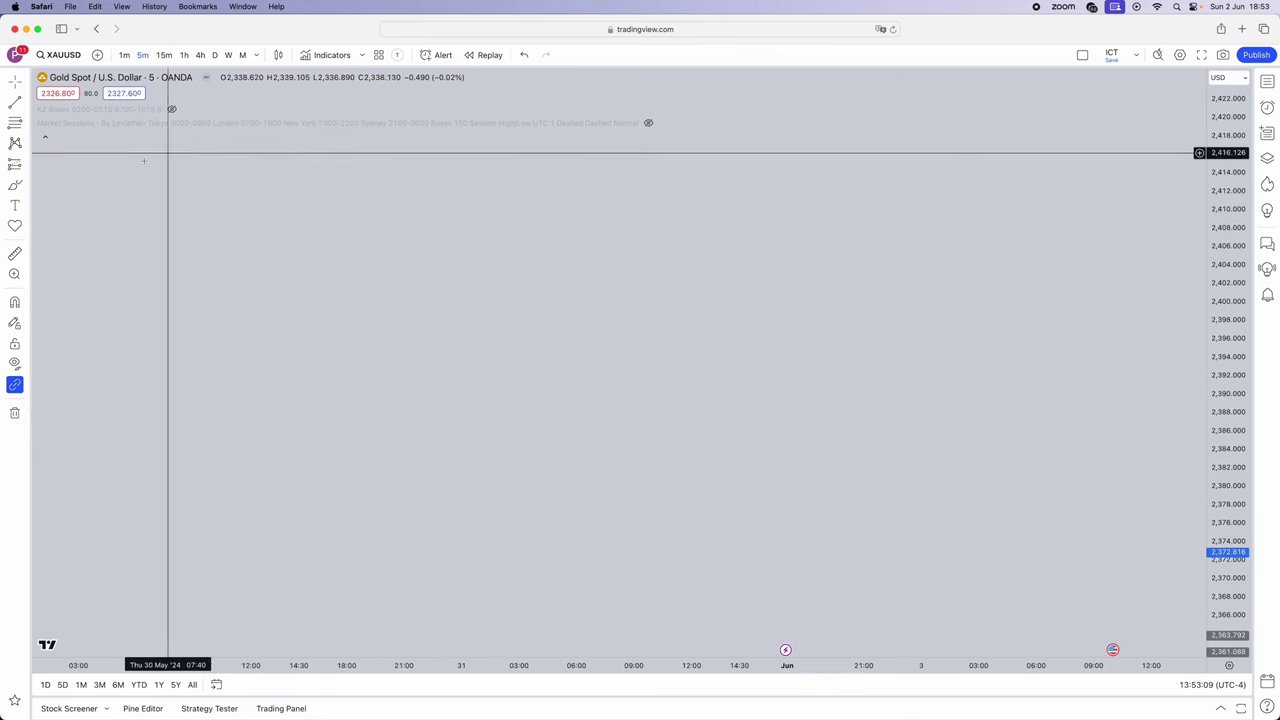
{"action": "left_click", "coordinate": [15, 205]}
{"action": "left_click", "coordinate": [555, 250]}
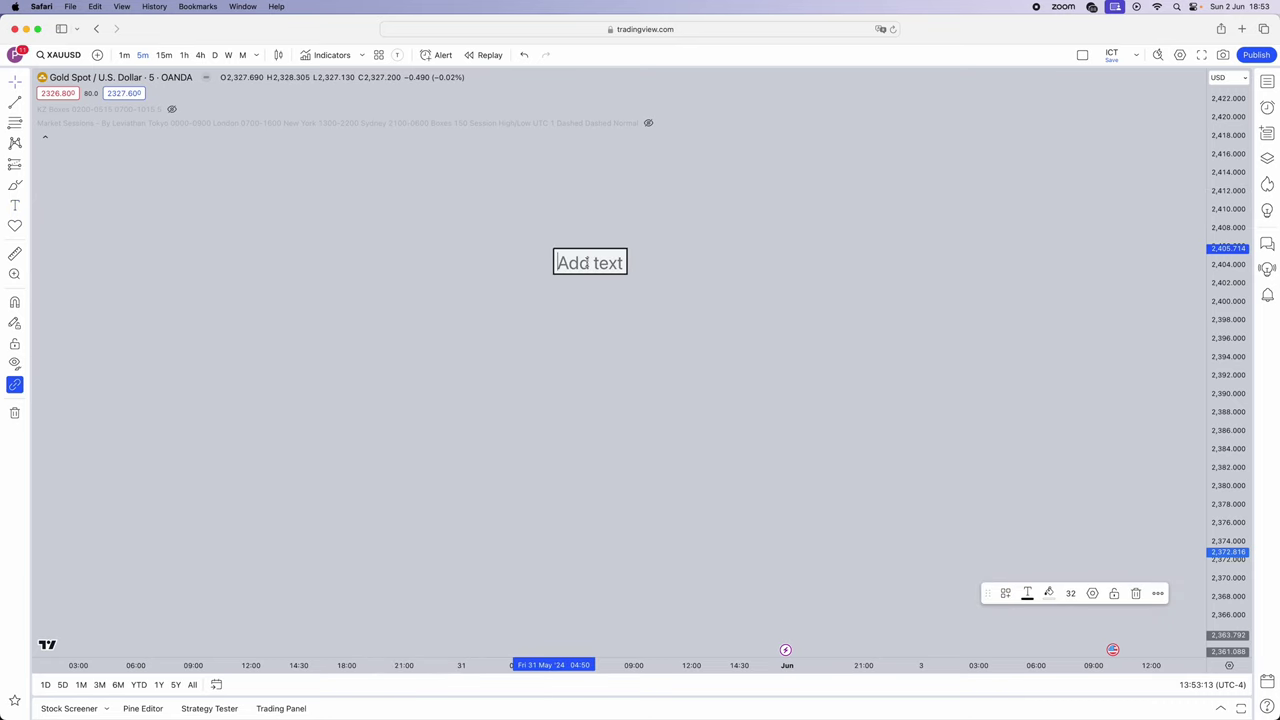
{"action": "type", "text": "what prop firm c"}
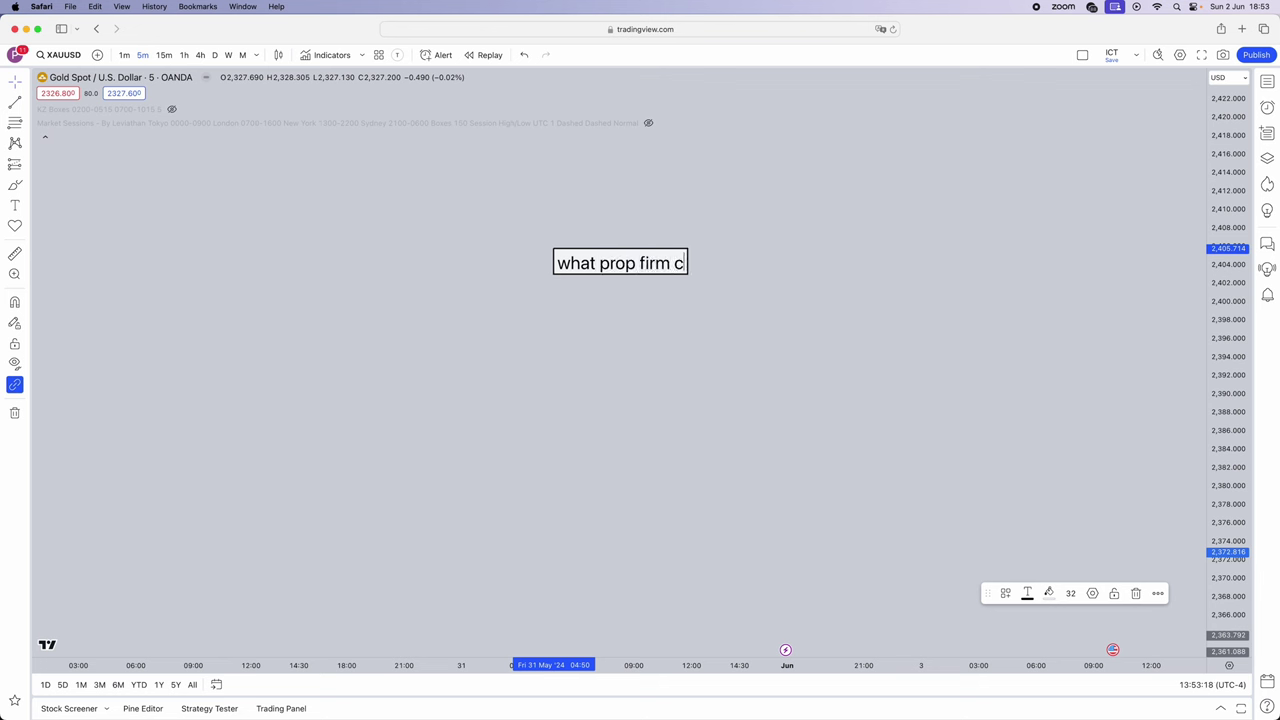
{"action": "type", "text": "hallneg accou"}
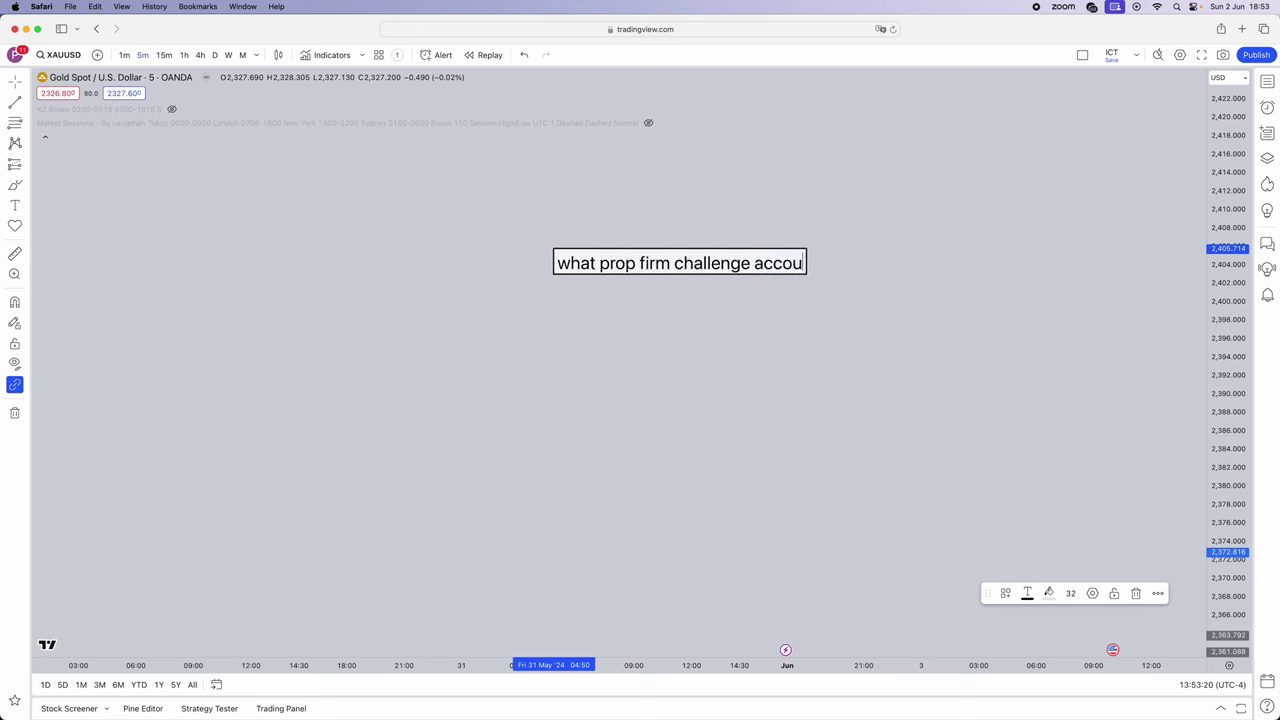
{"action": "type", "text": "nt size do I buy"}
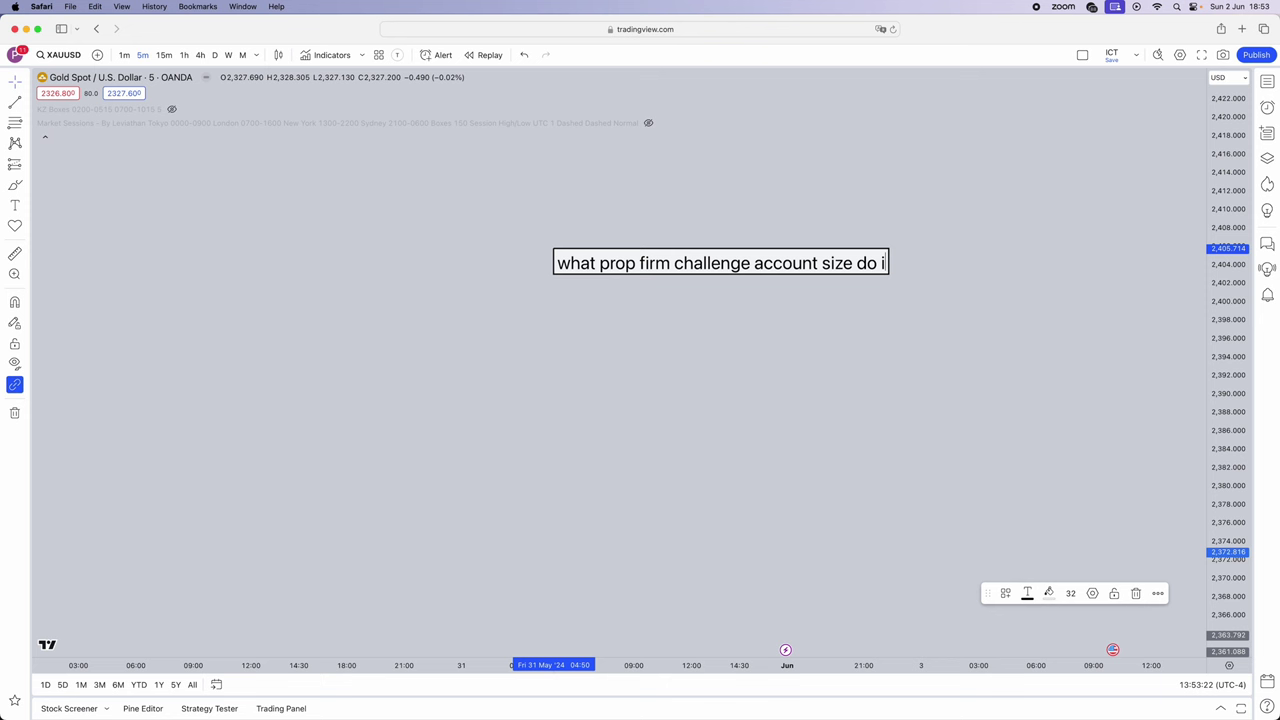
{"action": "type", "text": "?"}
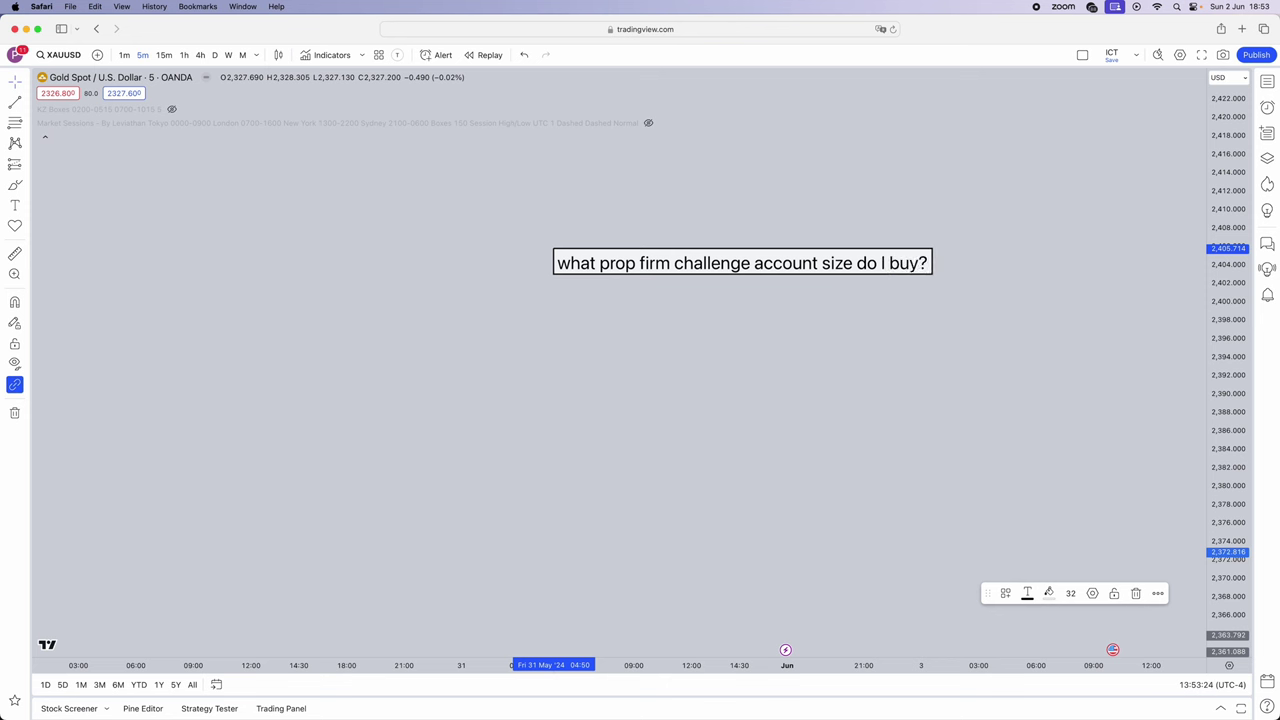
Add a second line answering '- whatever you can afford'.
{"action": "key", "text": "Return"}
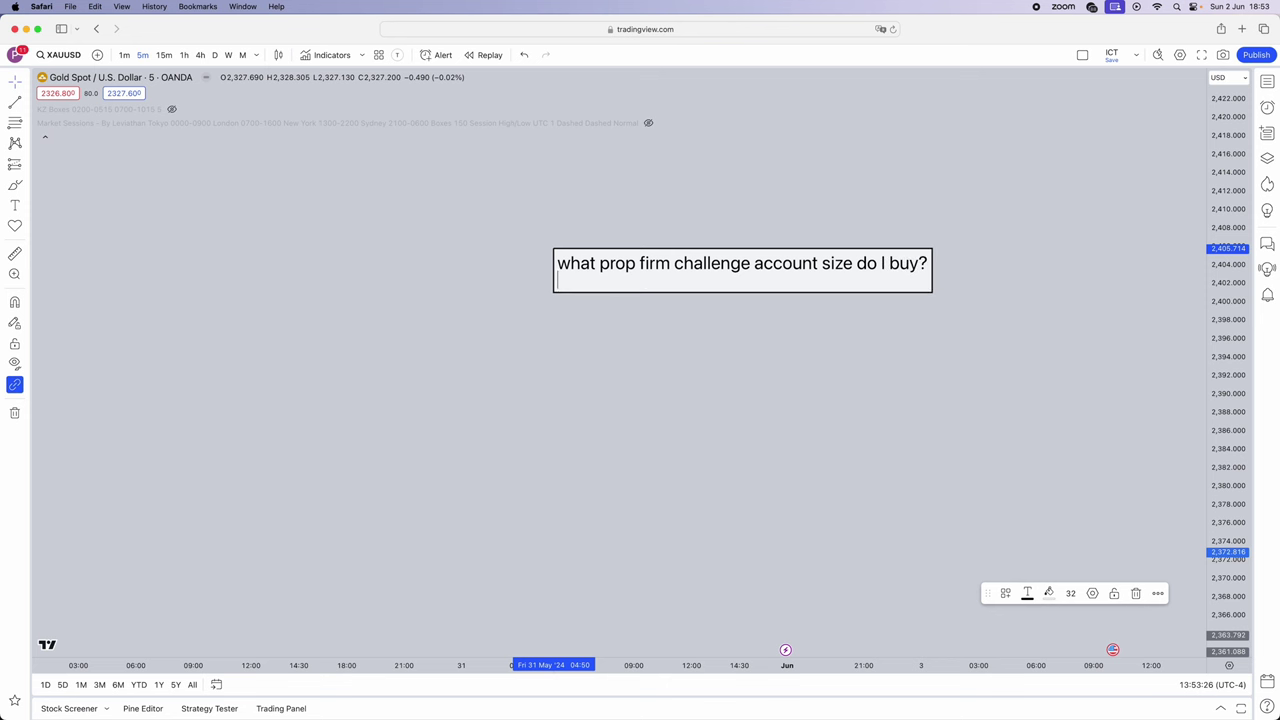
{"action": "type", "text": "- wha="}
{"action": "key", "text": "BackSpace"}
{"action": "type", "text": "tec"}
{"action": "key", "text": "BackSpace"}
{"action": "type", "text": "ver you cab"}
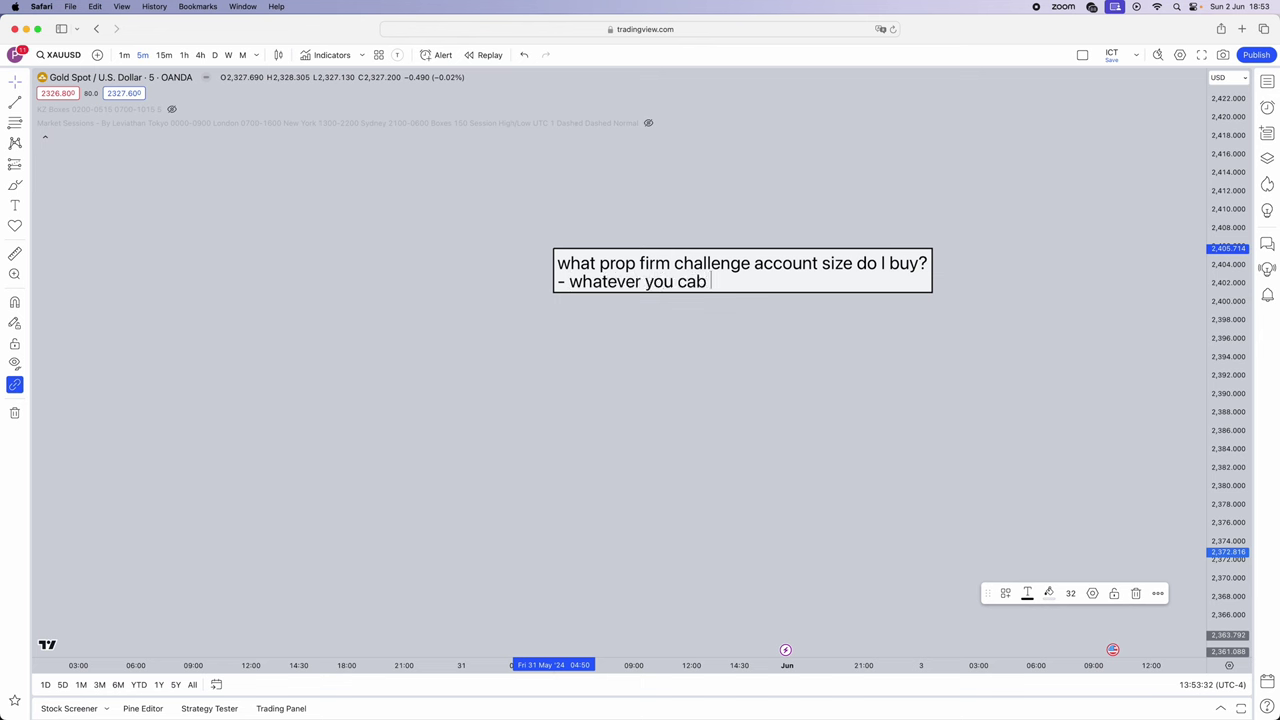
{"action": "key", "text": "BackSpace"}
{"action": "key", "text": "BackSpace"}
{"action": "type", "text": "n"}
{"action": "key", "text": "BackSpace"}
{"action": "type", "text": "an afford"}
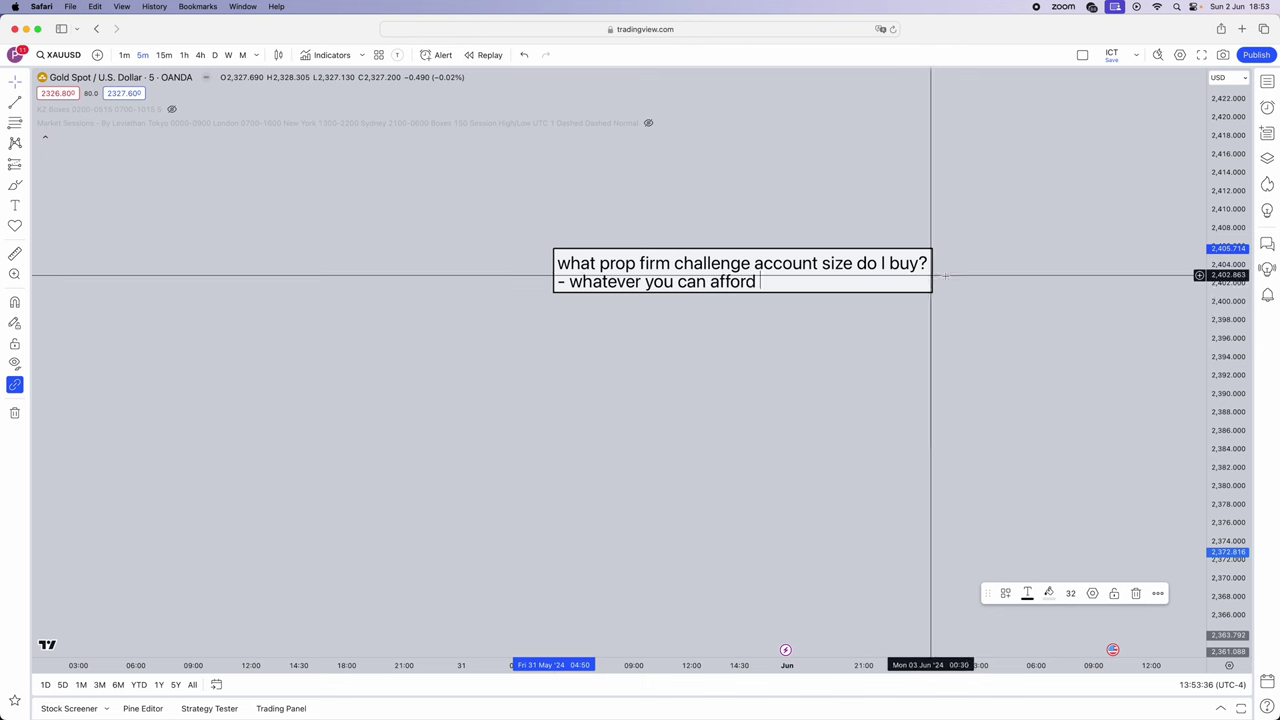
{"action": "type", "text": ","}
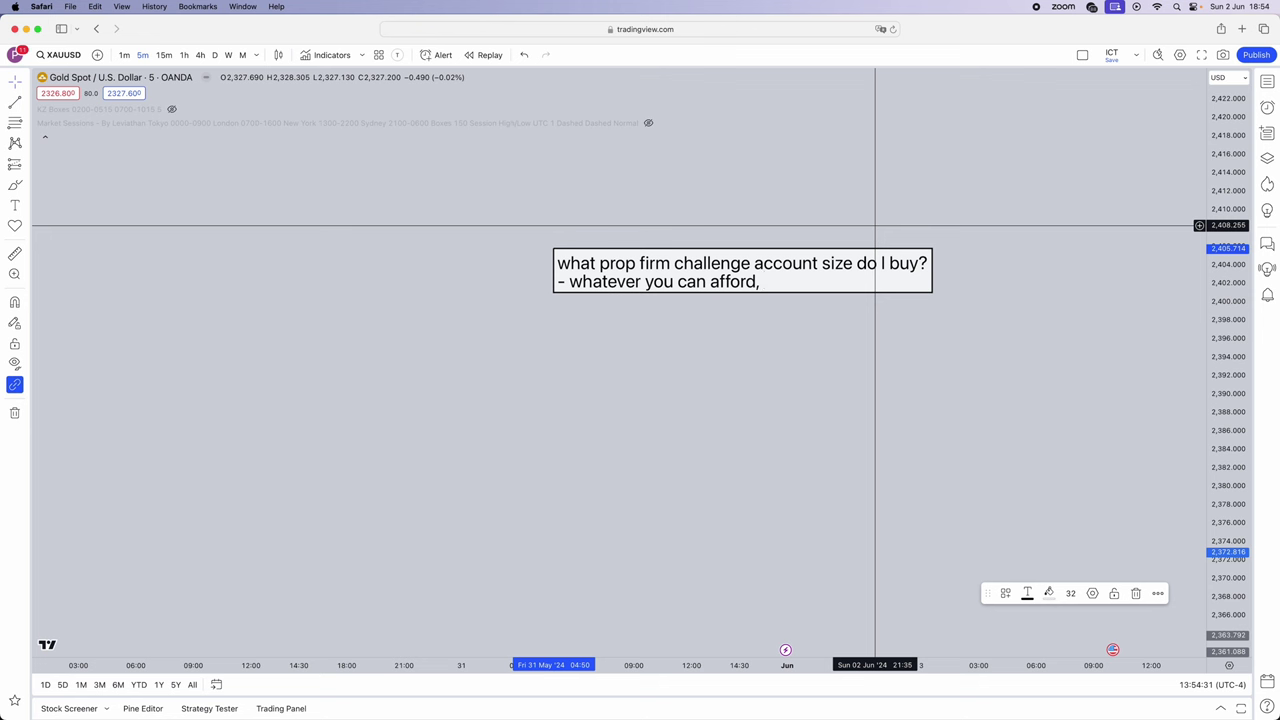
End with 'afford.', add 'what risk are you trading with per trade?' plus a dash, and move the note left.
{"action": "key", "text": "BackSpace"}
{"action": "type", "text": "."}
{"action": "key", "text": "Return"}
{"action": "key", "text": "Return"}
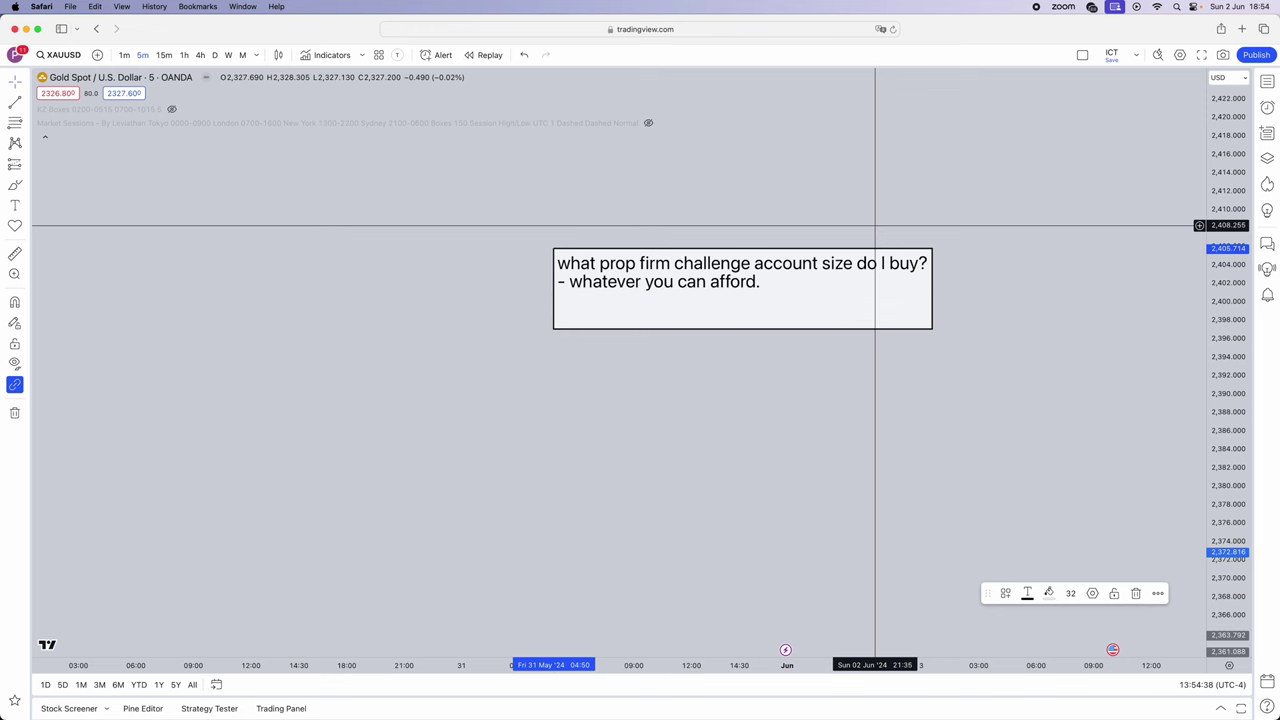
{"action": "type", "text": "what risk are you tra"}
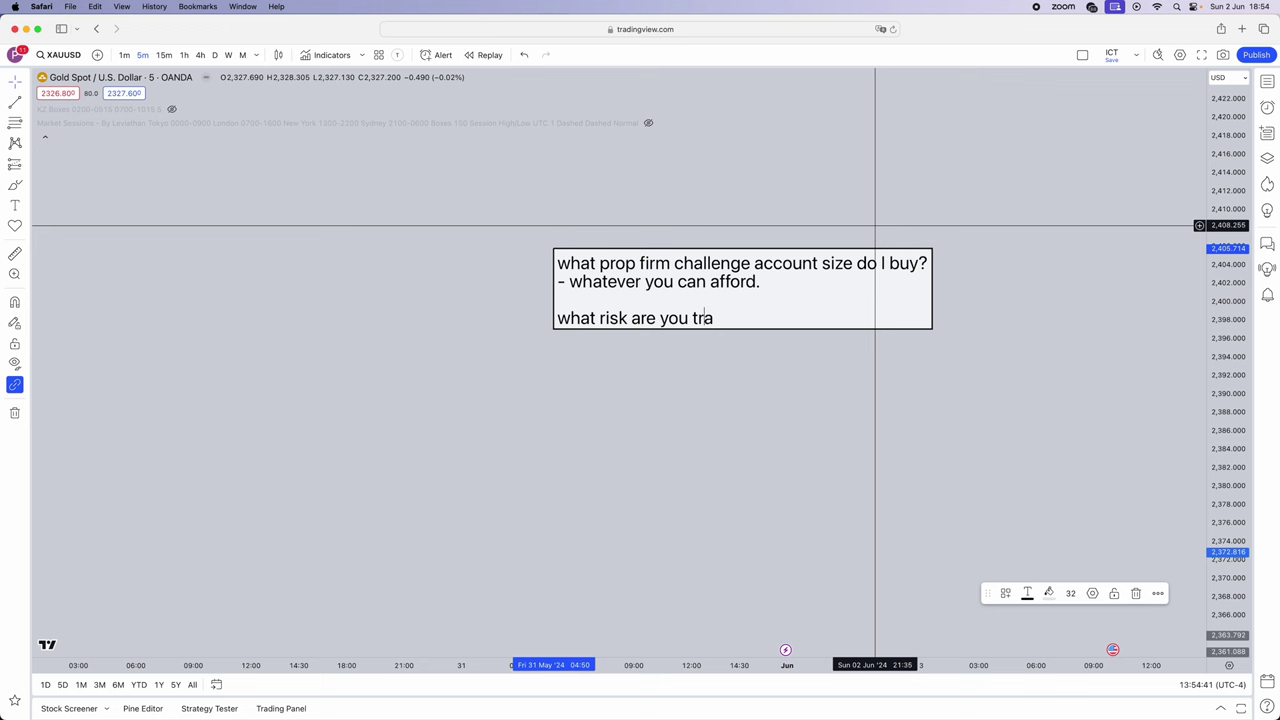
{"action": "type", "text": "ding with per trade?"}
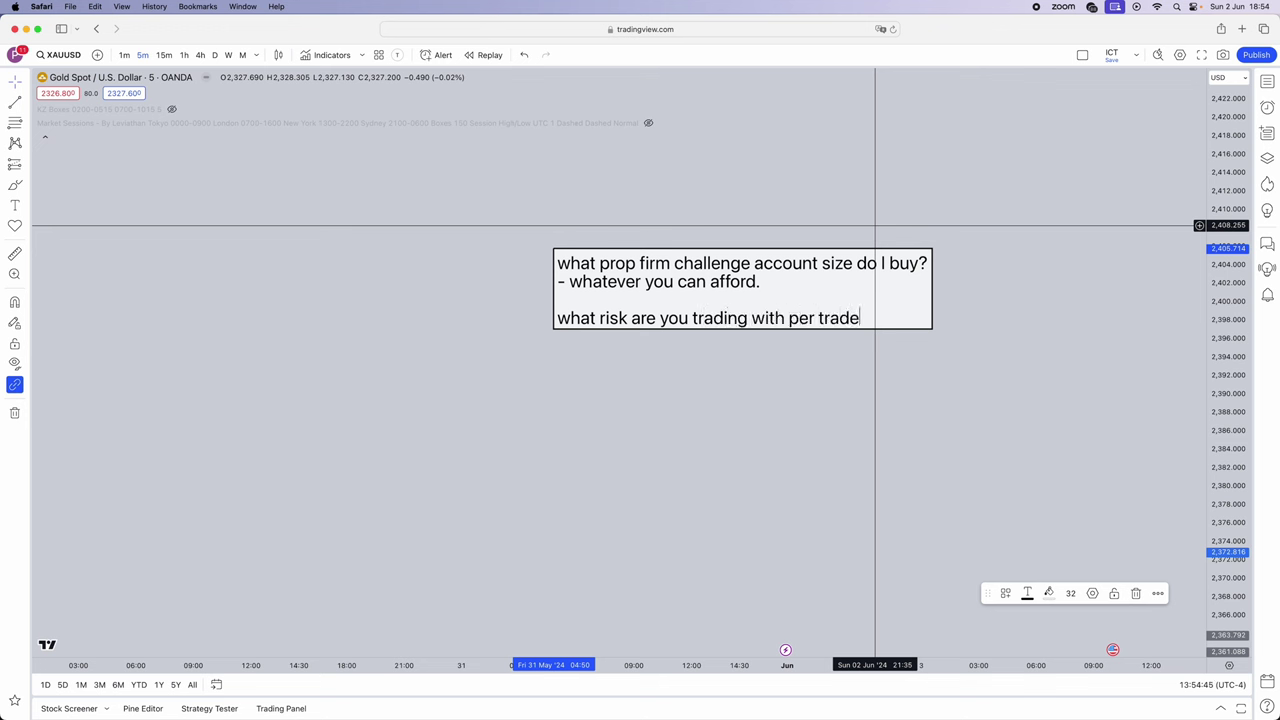
{"action": "key", "text": "Return"}
{"action": "key", "text": "Return"}
{"action": "key", "text": "BackSpace"}
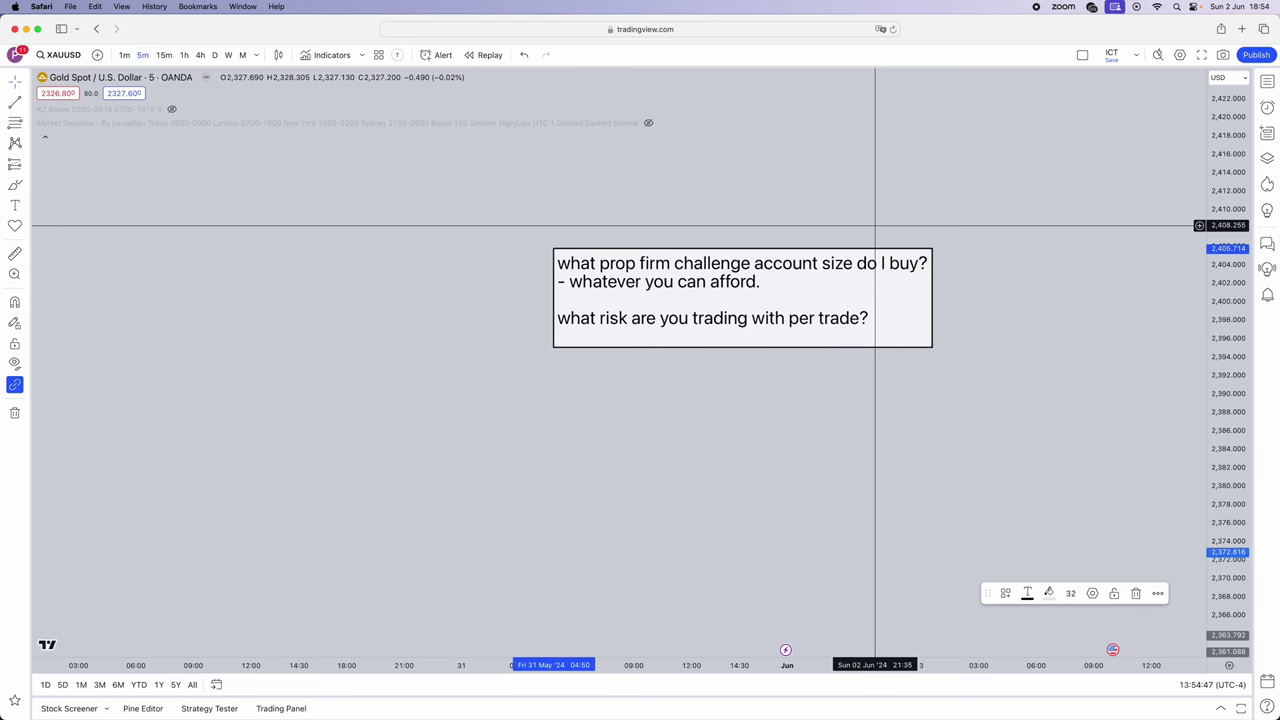
{"action": "type", "text": "-"}
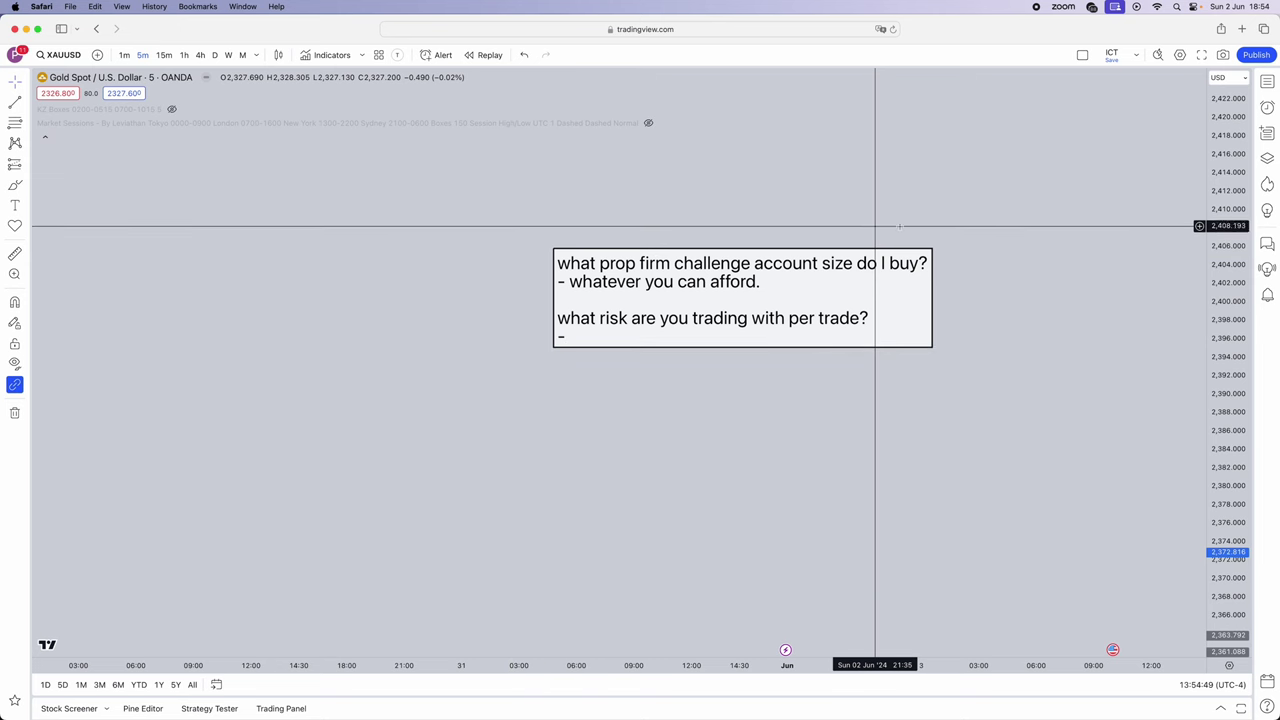
{"action": "left_click_drag", "start_coordinate": [910, 330], "coordinate": [737, 286]}
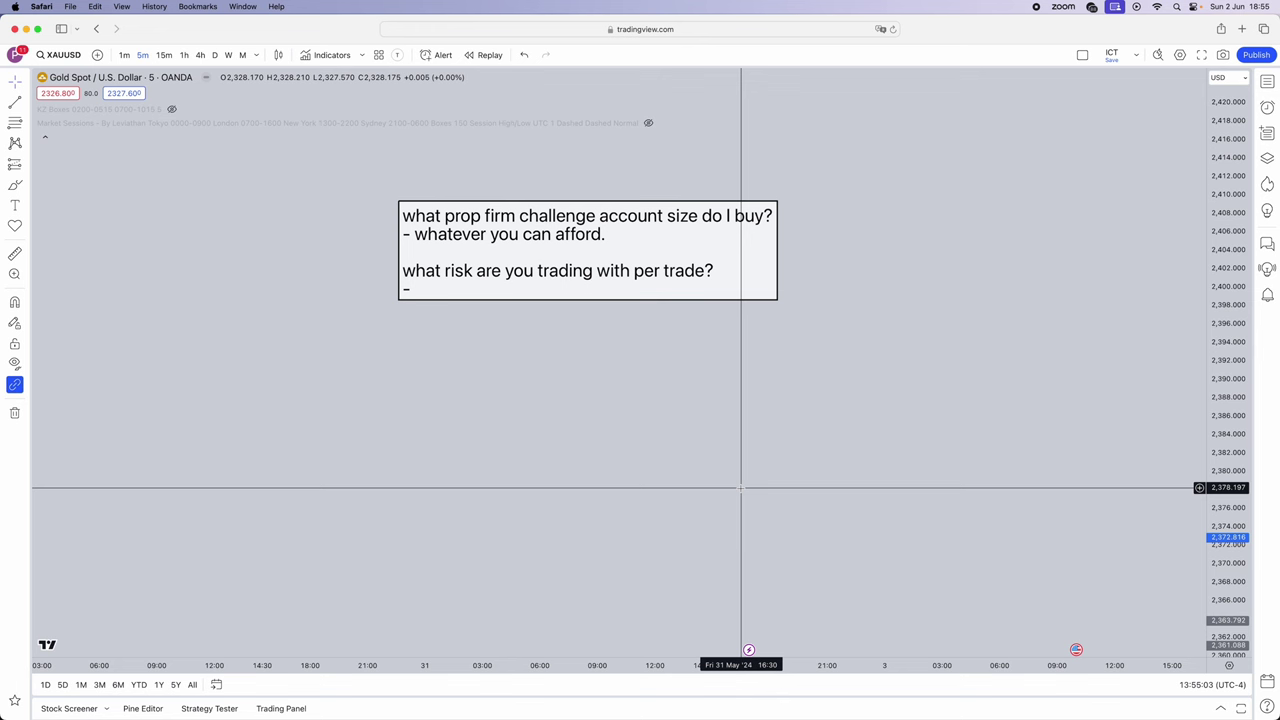
Reopen the note's text and complete the risk answer as '-1-1.5%'.
{"action": "left_click", "coordinate": [444, 292]}
{"action": "double_click", "coordinate": [444, 292]}
{"action": "left_click", "coordinate": [563, 372]}
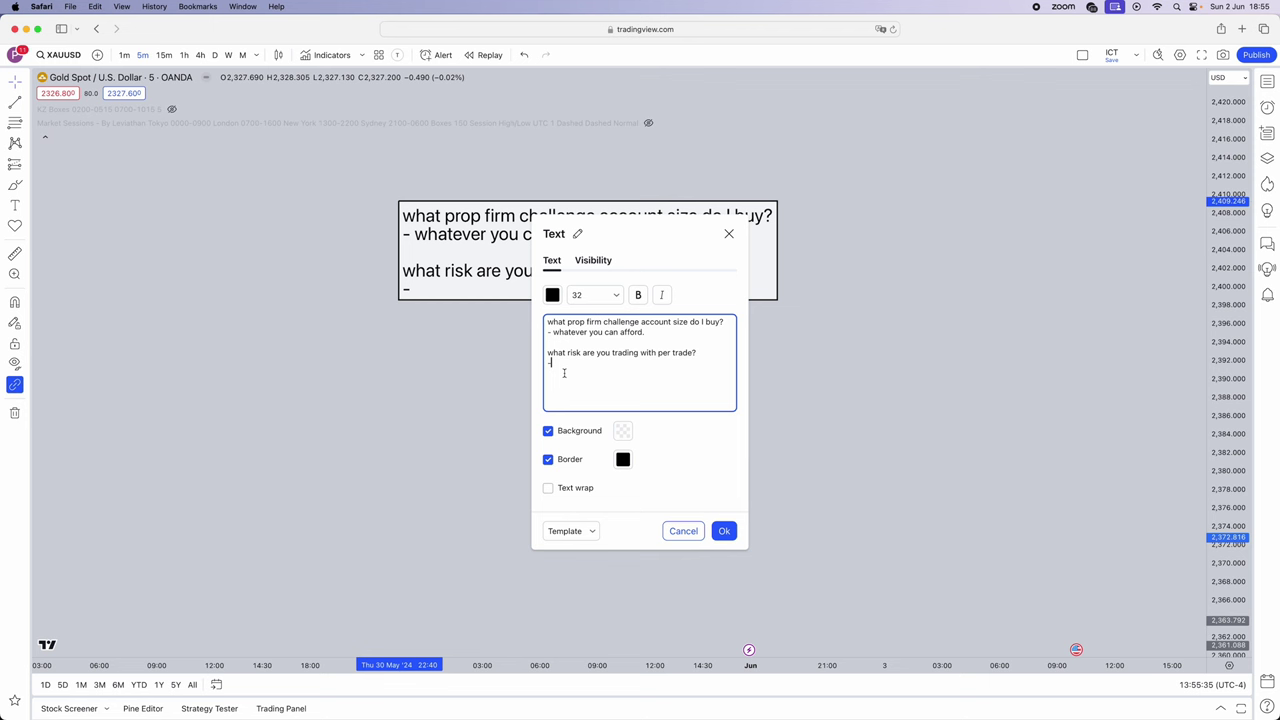
{"action": "type", "text": "1-1.5%"}
{"action": "key", "text": "Return"}
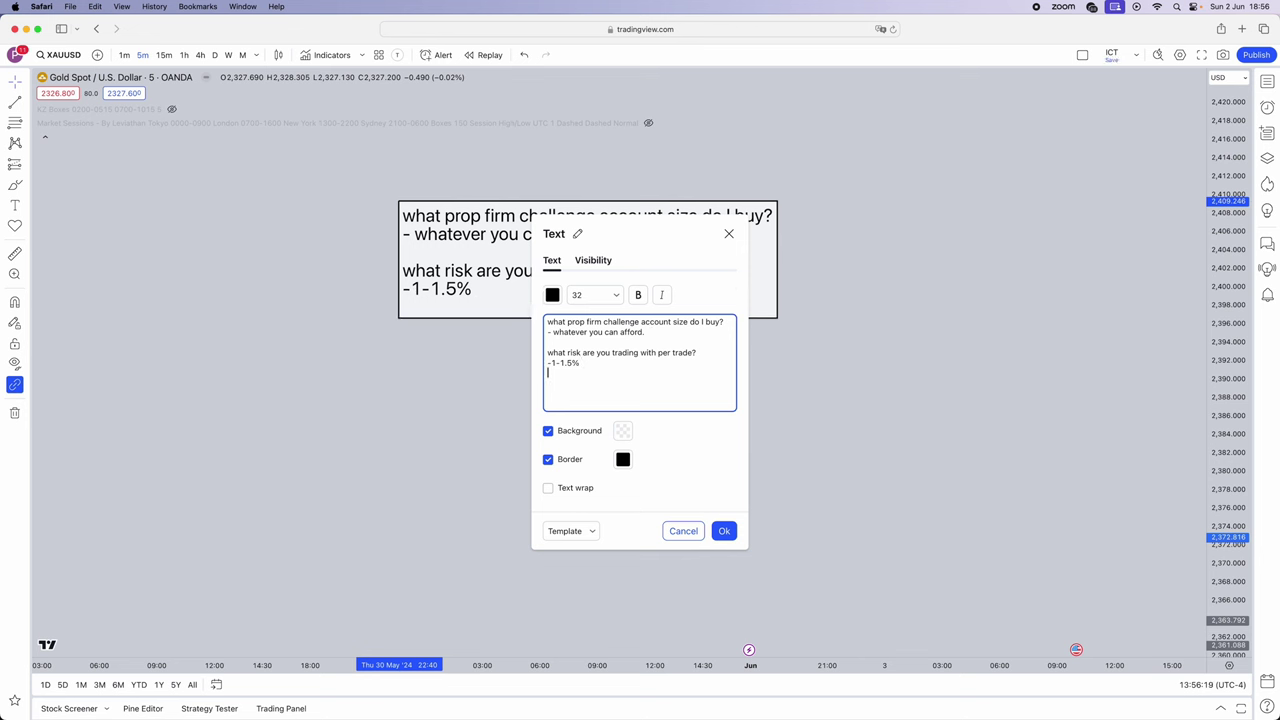
Append ' - 2%' to the risk answer line and add a blank line below it.
{"action": "key", "text": "BackSpace"}
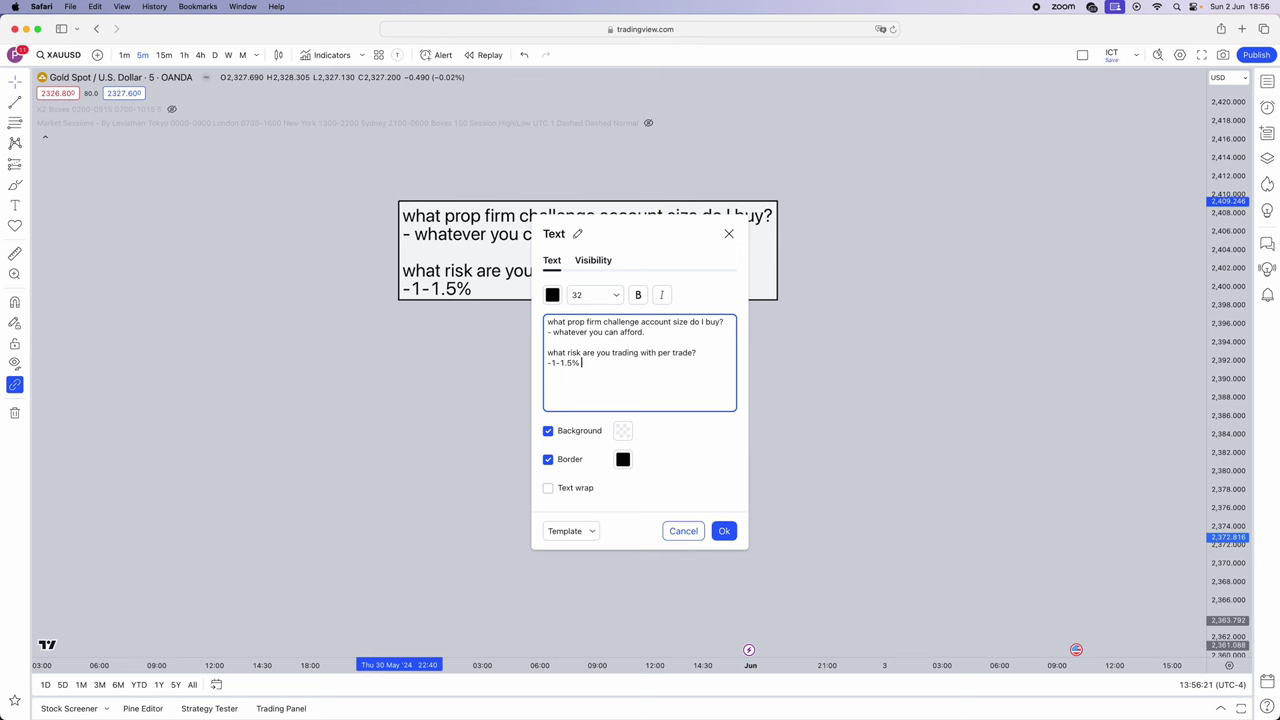
{"action": "type", "text": "- 2%"}
{"action": "key", "text": "Return"}
{"action": "key", "text": "Return"}
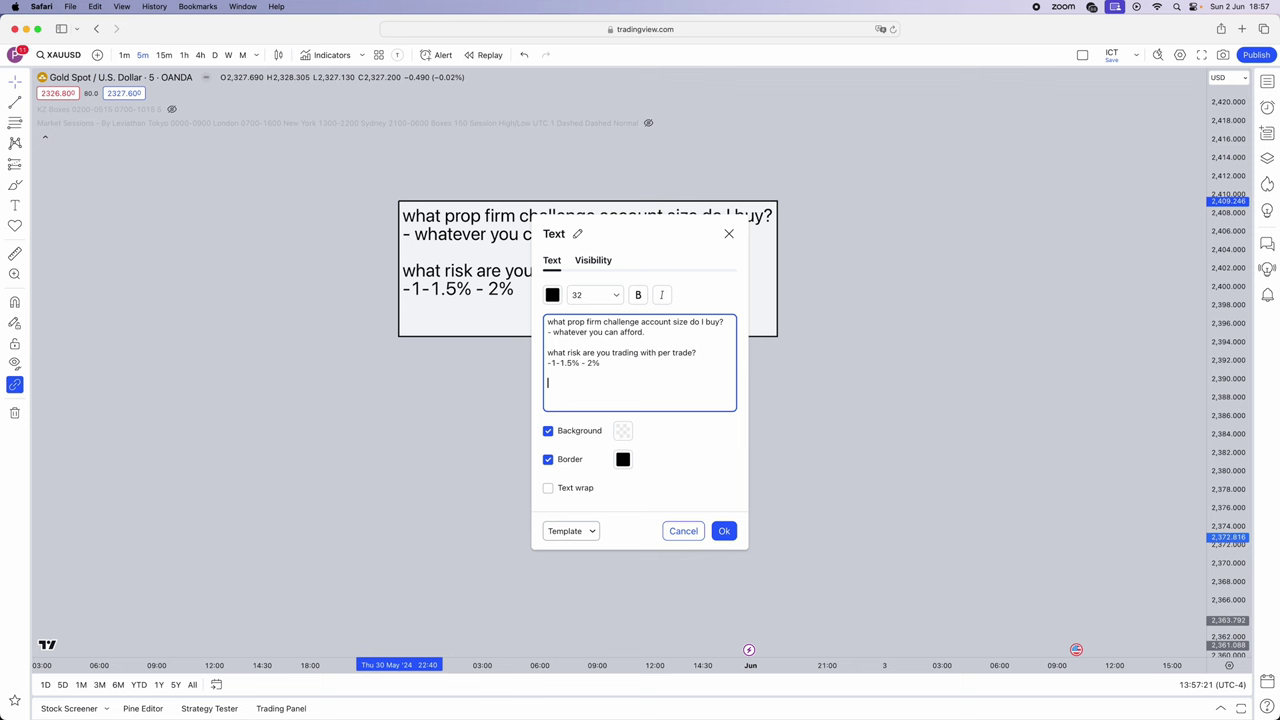
Add an 'RR' line answered '1:2', confirm the text, and move the note to the upper right.
{"action": "type", "text": "RR"}
{"action": "key", "text": "Return"}
{"action": "type", "text": "1-"}
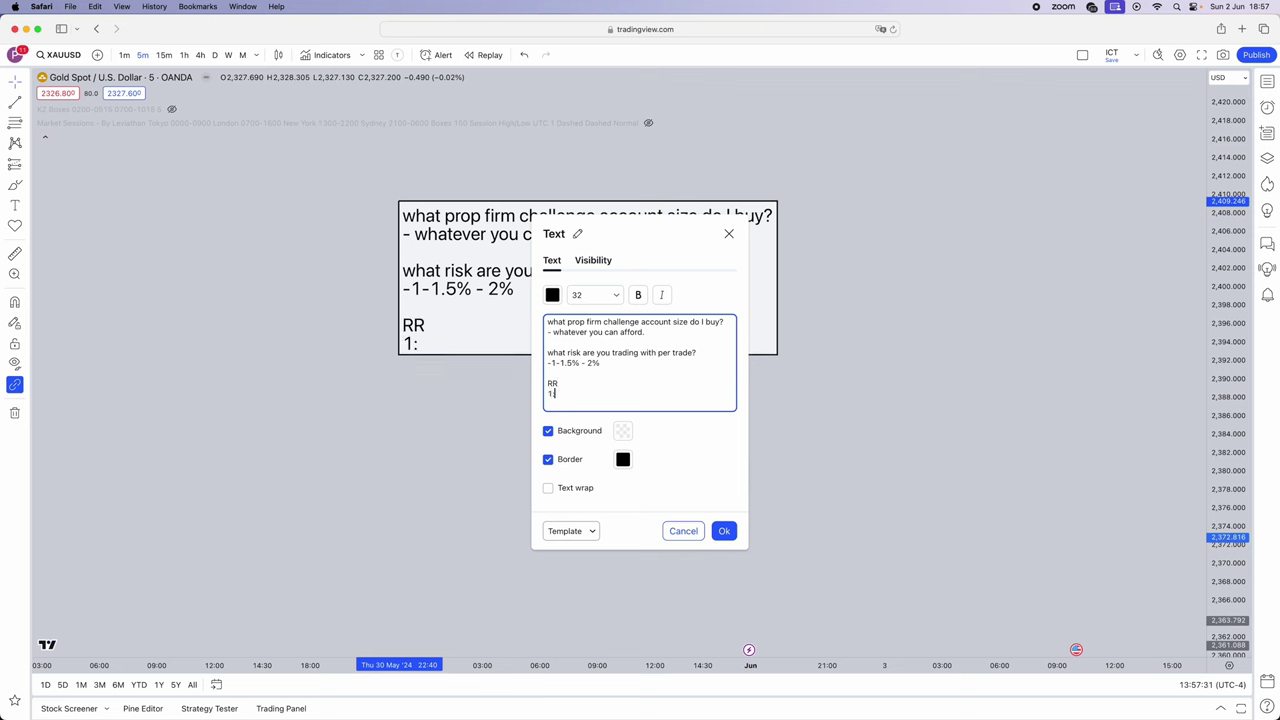
{"action": "type", "text": "2"}
{"action": "left_click", "coordinate": [721, 523]}
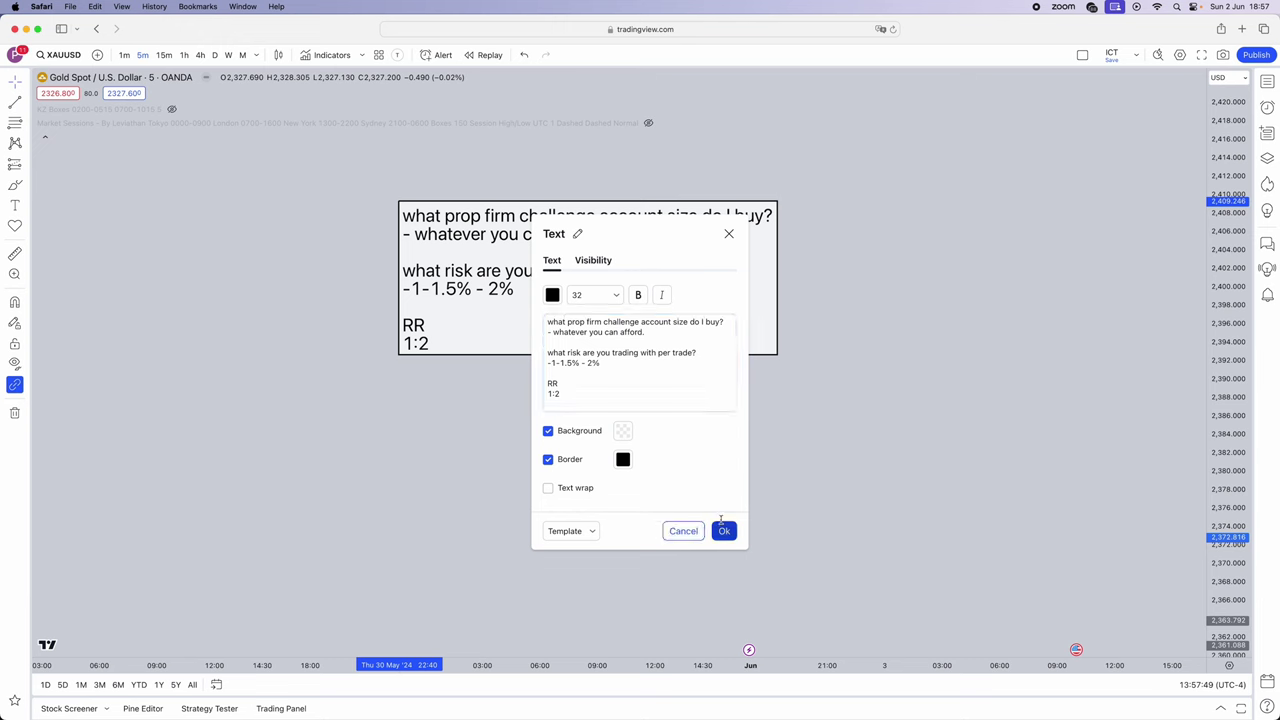
{"action": "left_click_drag", "start_coordinate": [631, 325], "coordinate": [937, 240]}
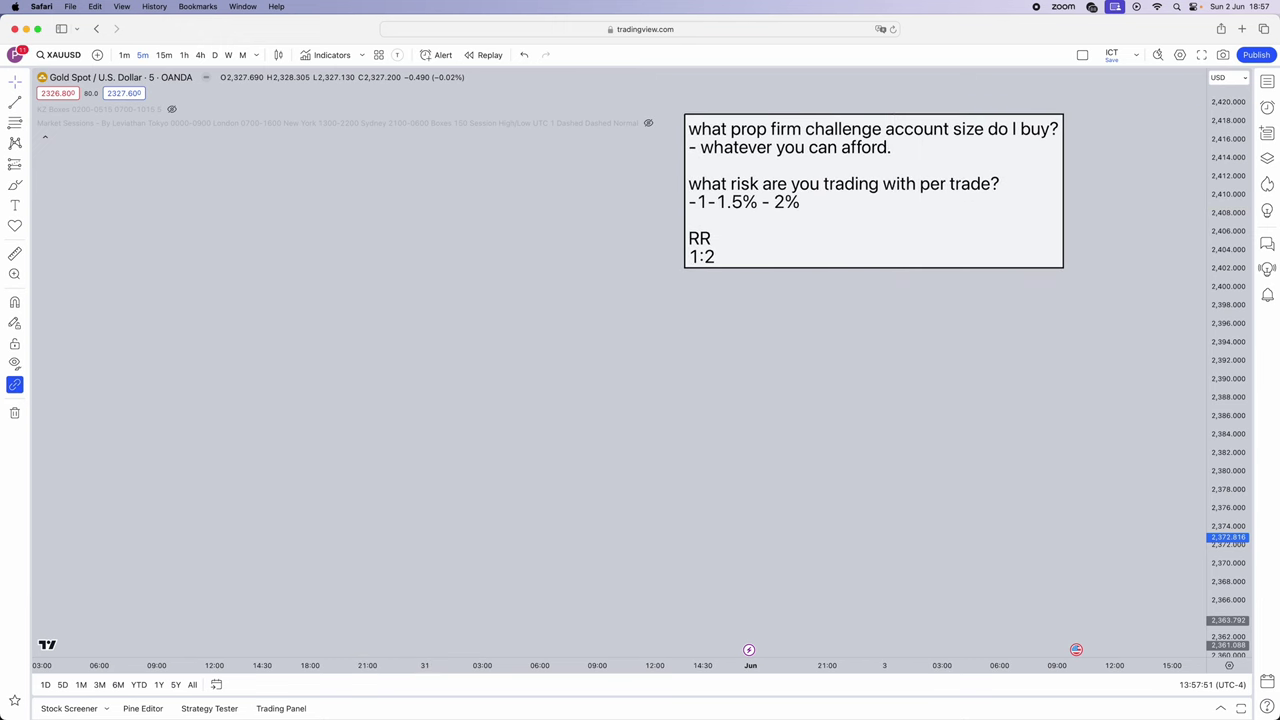
Start a new note: '100k', '1st trade you win', '1;2', '3% up'.
{"action": "left_click", "coordinate": [15, 205]}
{"action": "left_click", "coordinate": [184, 242]}
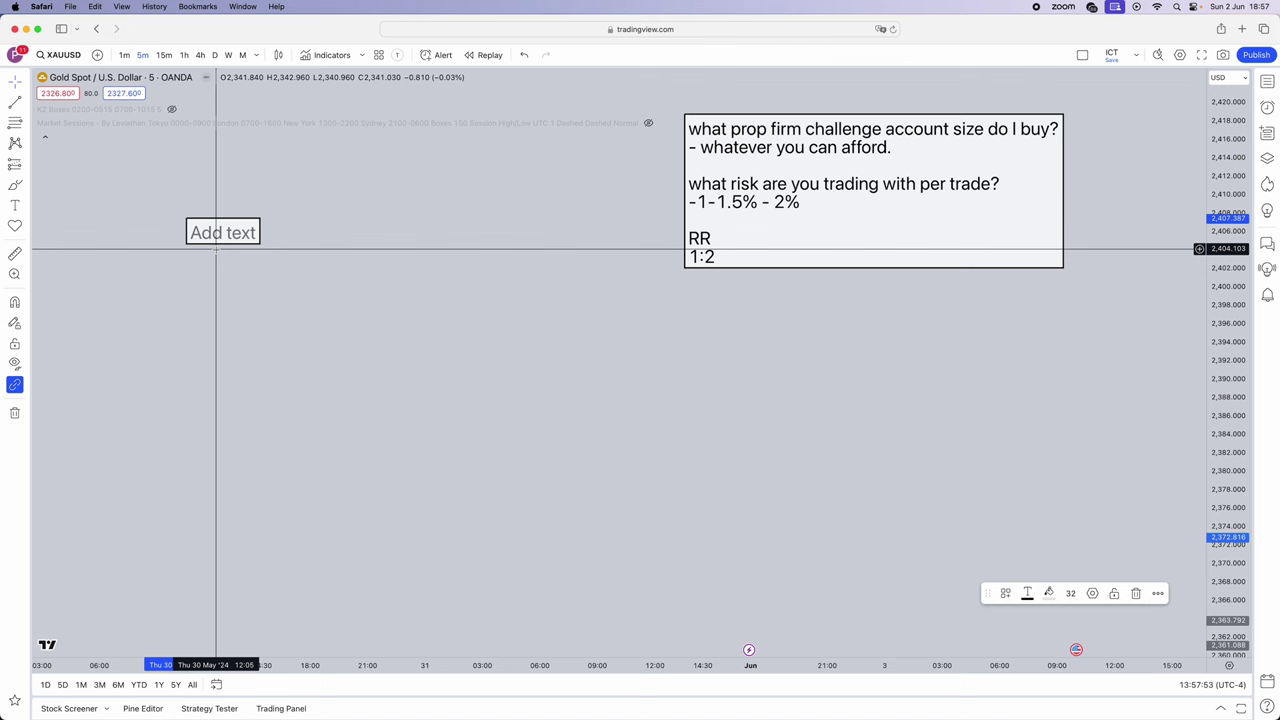
{"action": "type", "text": "100k"}
{"action": "key", "text": "Return"}
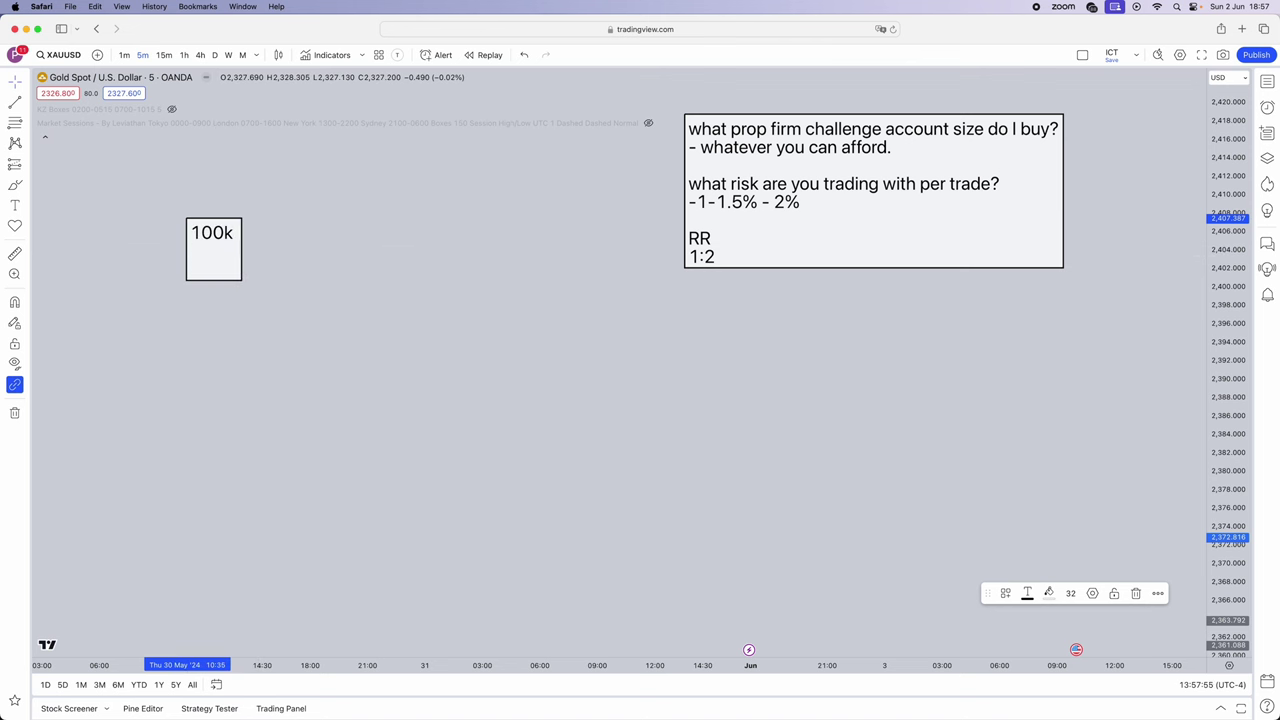
{"action": "type", "text": "1st trade"}
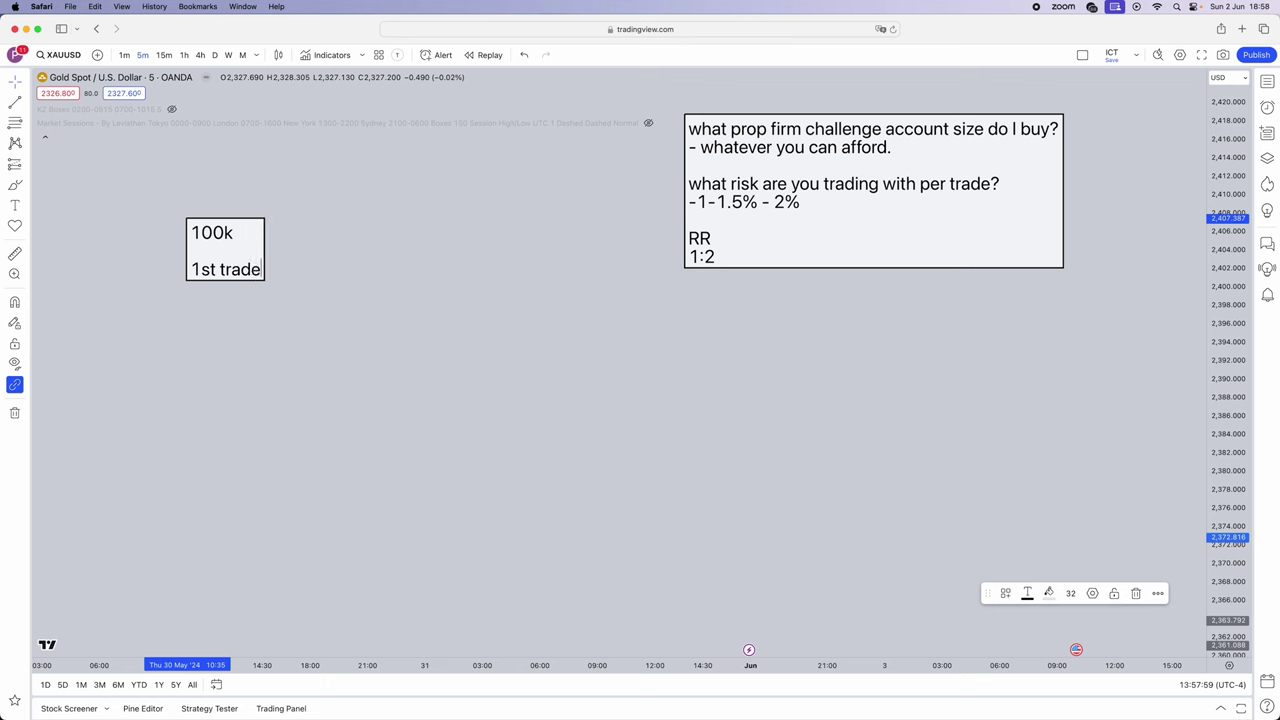
{"action": "type", "text": " you w"}
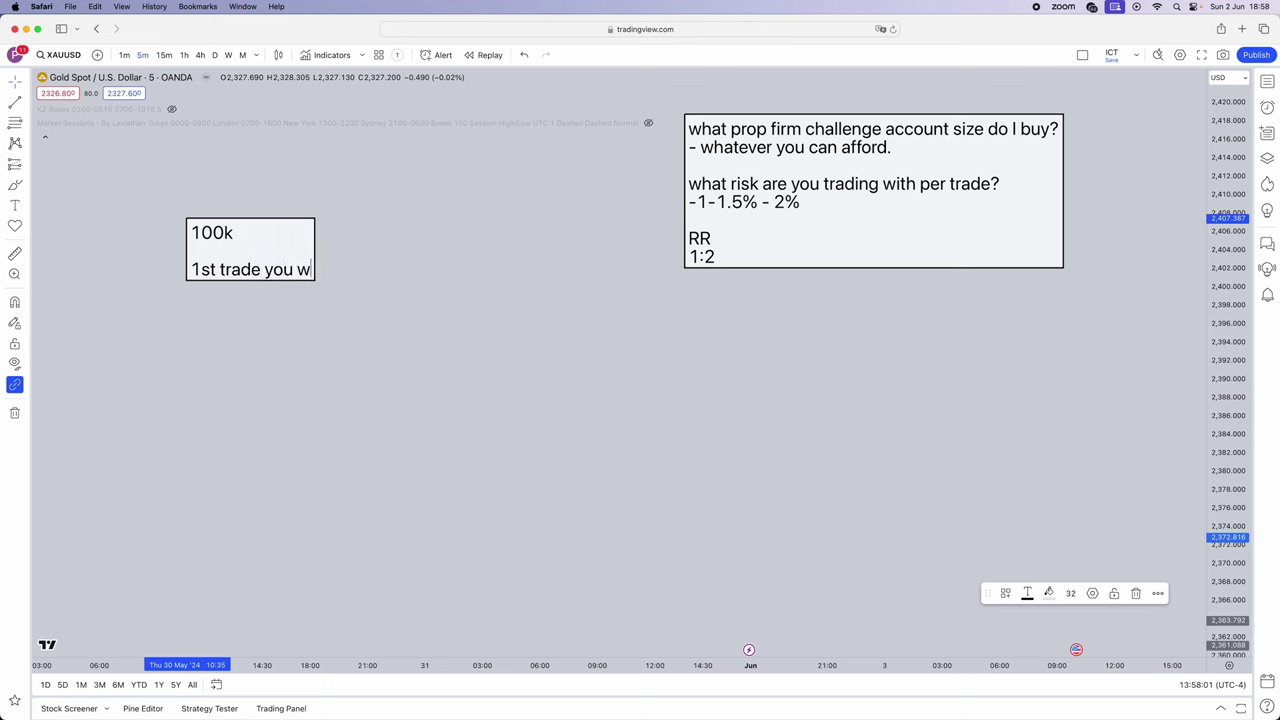
{"action": "type", "text": "in"}
{"action": "key", "text": "Return"}
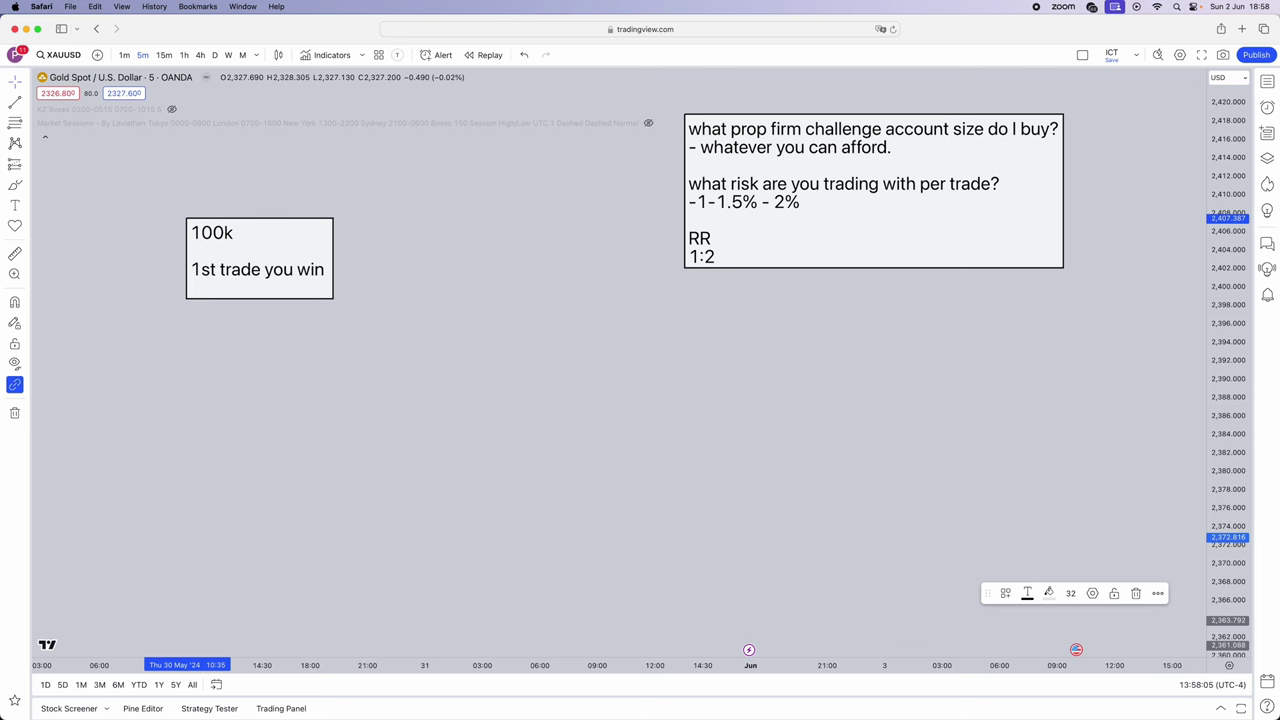
{"action": "type", "text": "1;2"}
{"action": "key", "text": "Return"}
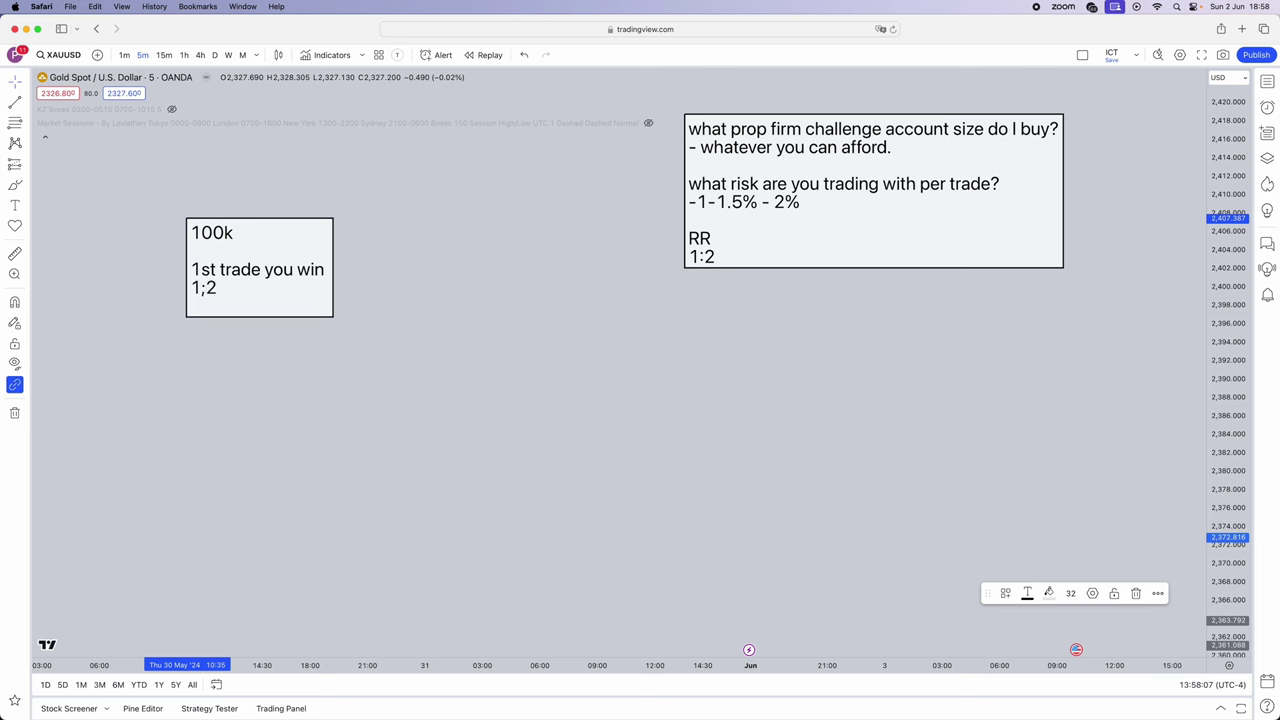
{"action": "type", "text": "3"}
{"action": "type", "text": "up"}
{"action": "key", "text": "Return"}
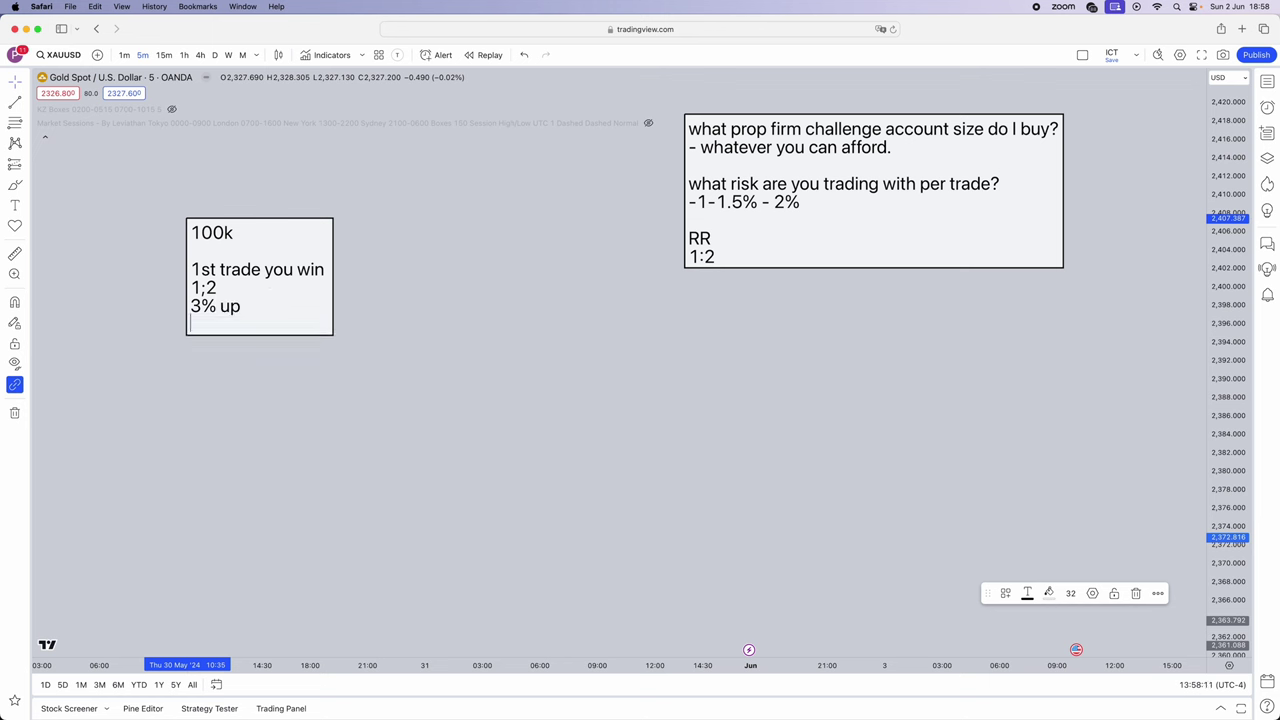
Add the second trade: '2nd trade you win', '1;2', '6%'.
{"action": "key", "text": "Return"}
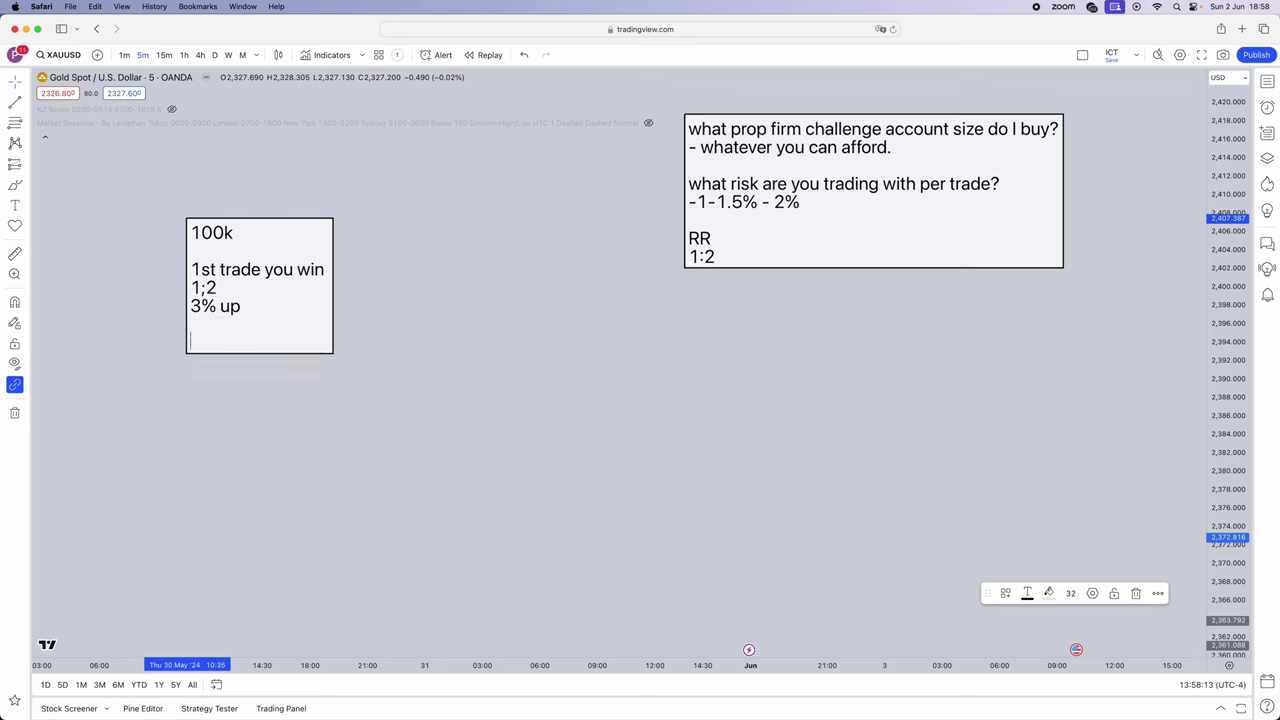
{"action": "type", "text": "2nd trade you iwn"}
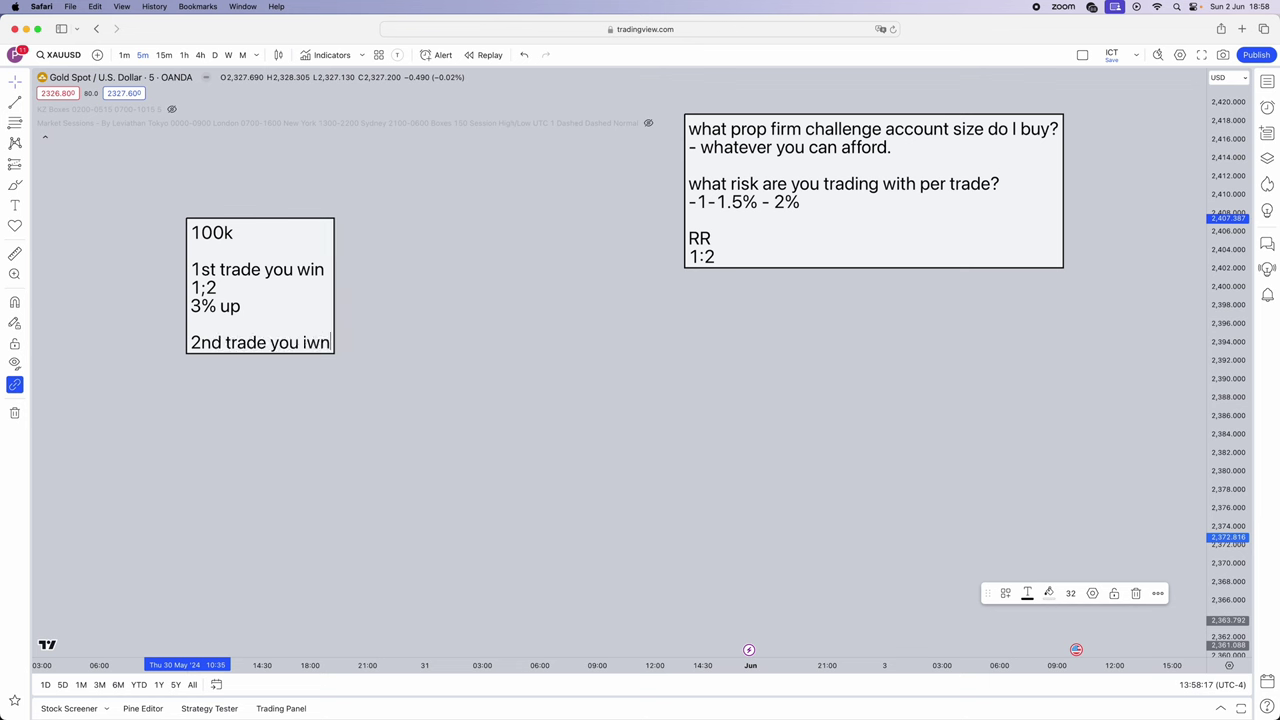
{"action": "key", "text": "BackSpace"}
{"action": "key", "text": "BackSpace"}
{"action": "key", "text": "BackSpace"}
{"action": "type", "text": "win"}
{"action": "key", "text": "Return"}
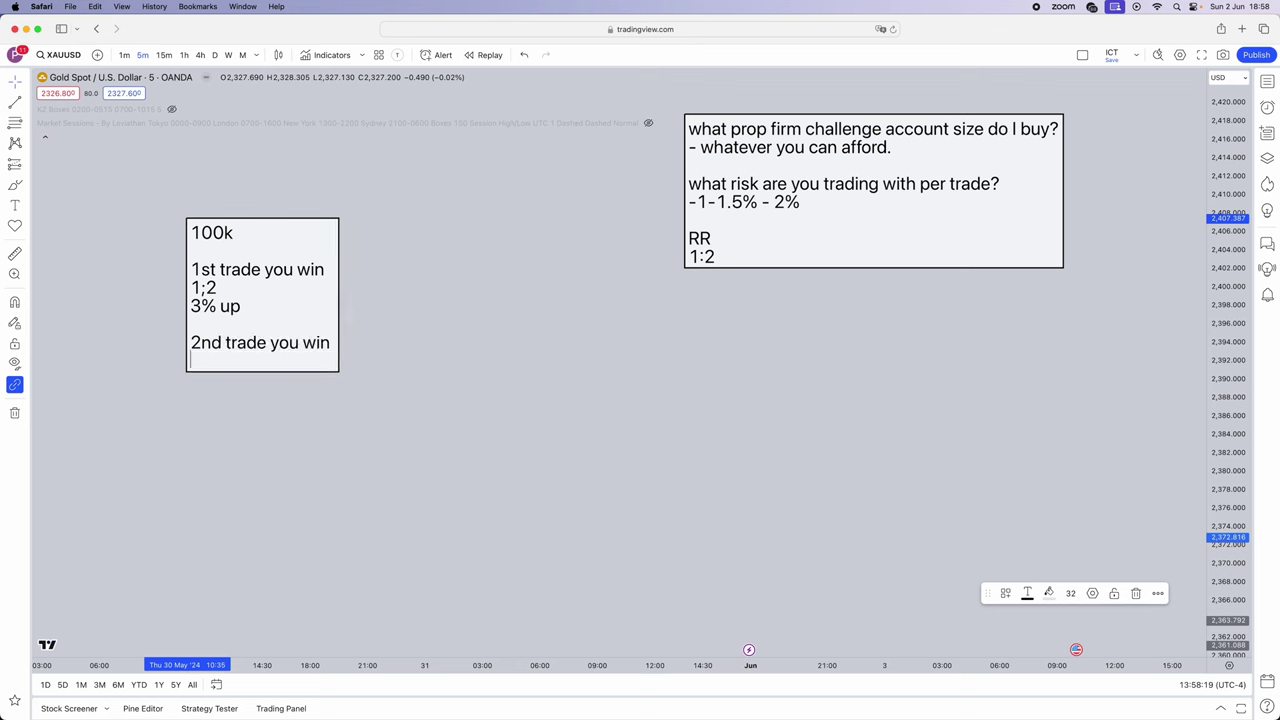
{"action": "type", "text": "1;2"}
{"action": "key", "text": "Return"}
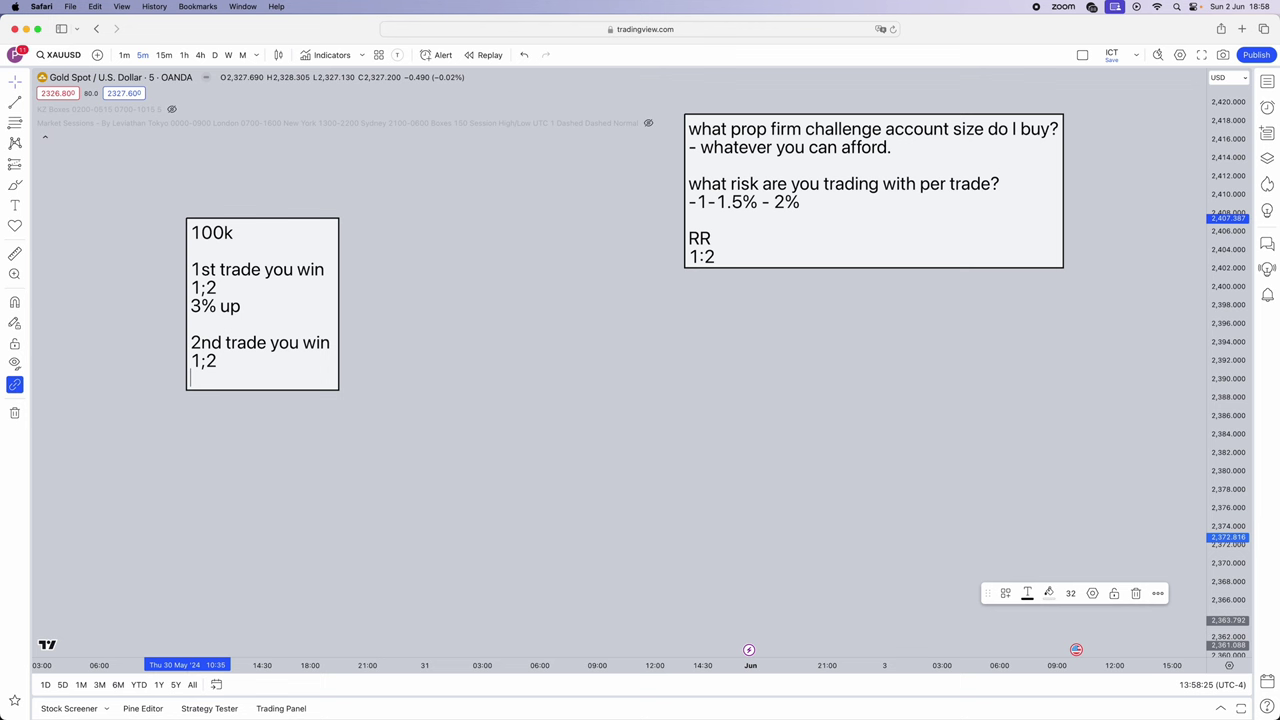
{"action": "type", "text": "6%"}
Add the third trade: '3rd trade you loose', '1r', '4.5%'.
{"action": "key", "text": "Return"}
{"action": "key", "text": "Return"}
{"action": "type", "text": "3rd"}
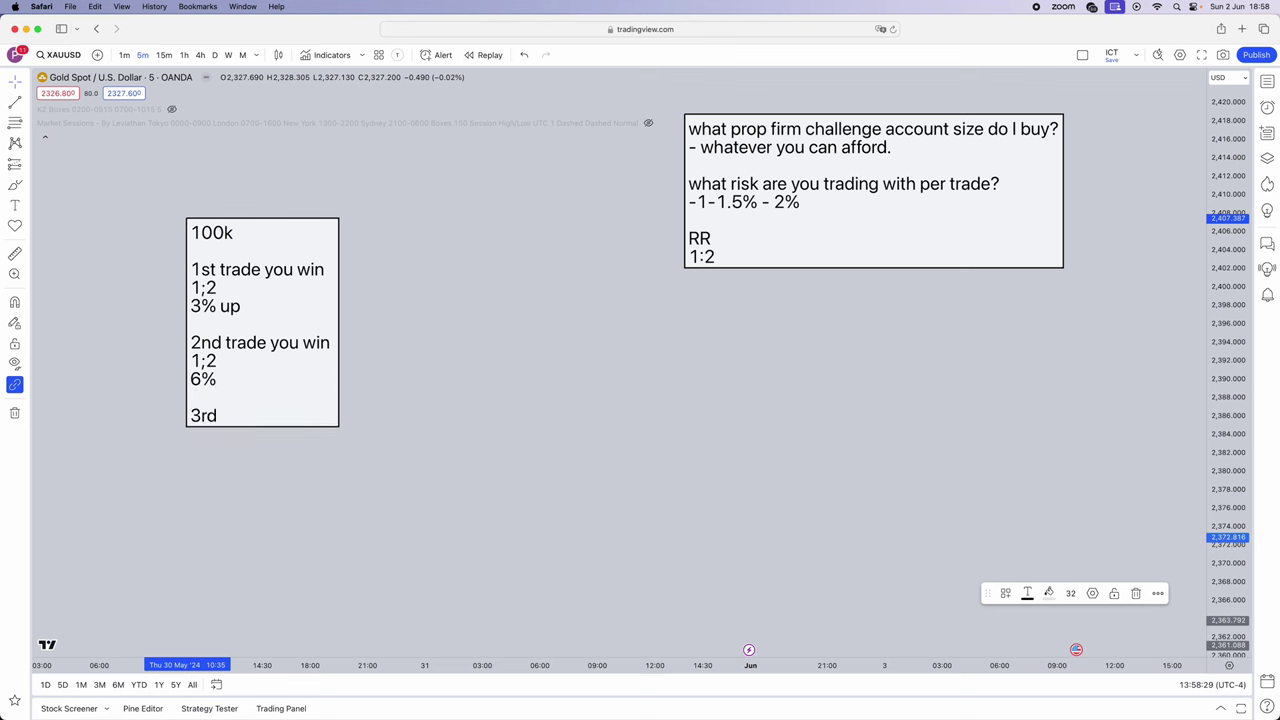
{"action": "type", "text": " trade you rloose"}
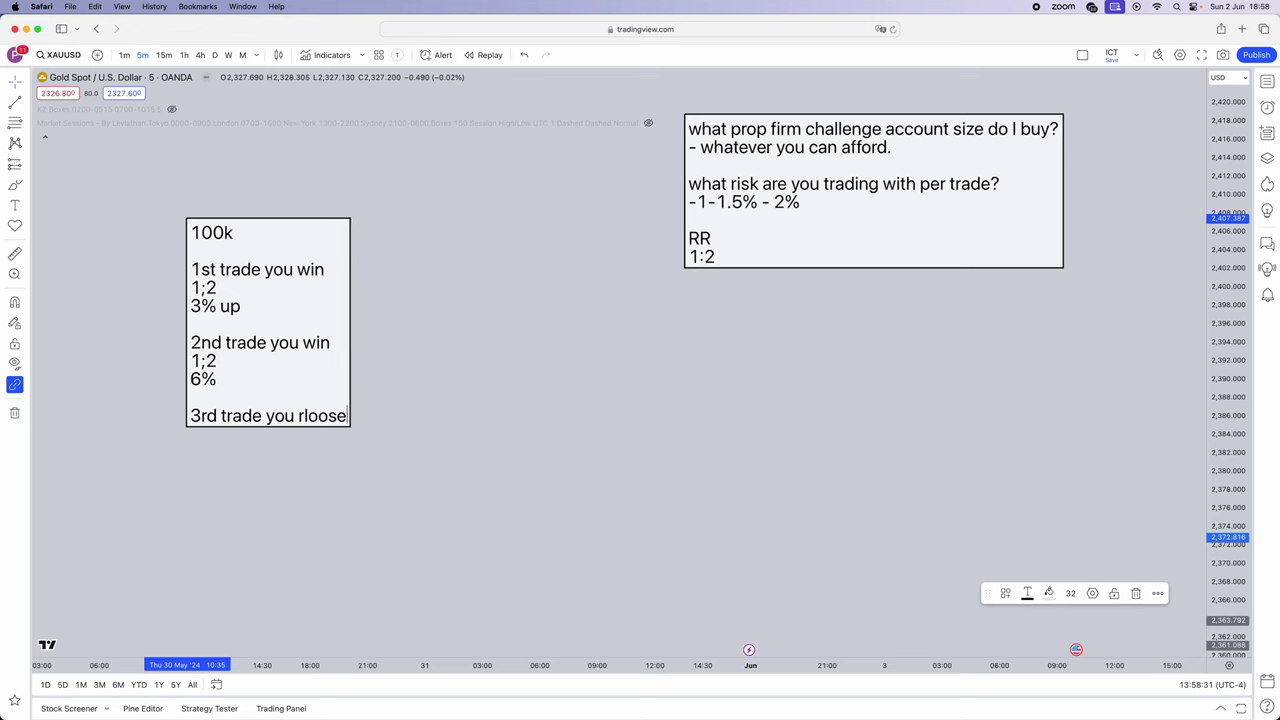
{"action": "key", "text": "Left"}
{"action": "key", "text": "Left"}
{"action": "key", "text": "Left"}
{"action": "key", "text": "Left"}
{"action": "key", "text": "BackSpace"}
{"action": "key", "text": "End"}
{"action": "key", "text": "Return"}
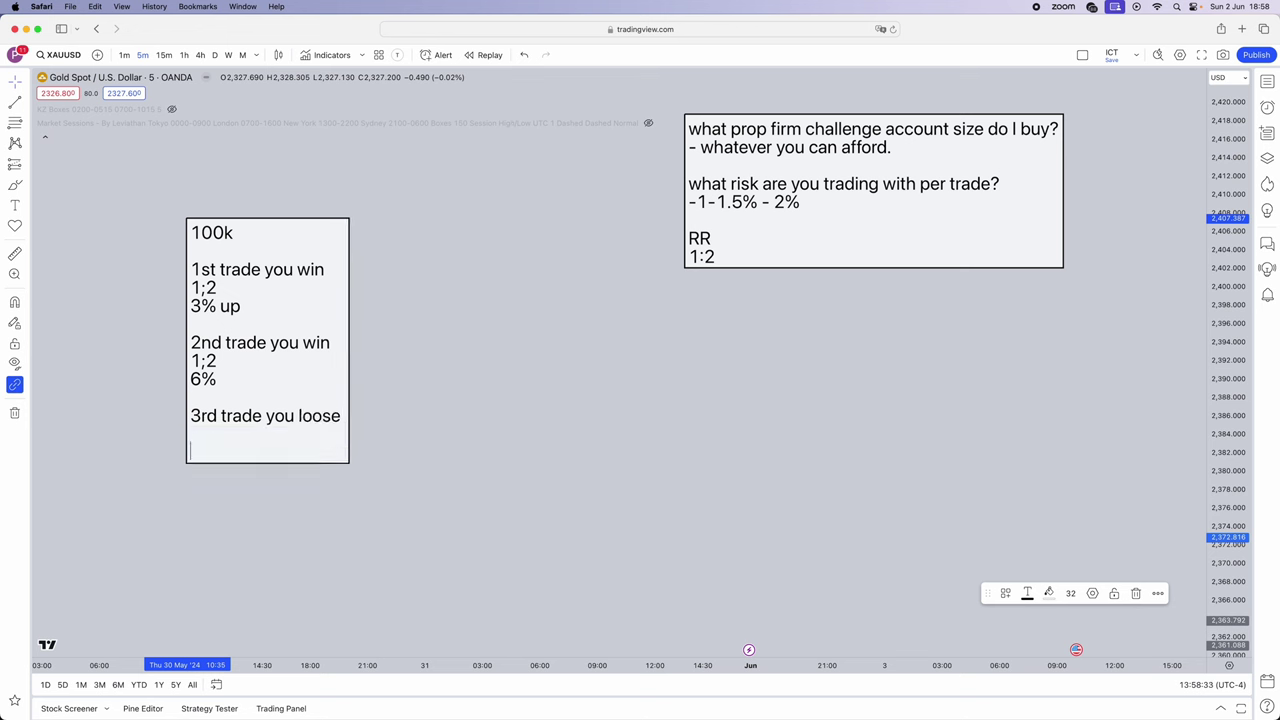
{"action": "key", "text": "BackSpace"}
{"action": "type", "text": "1"}
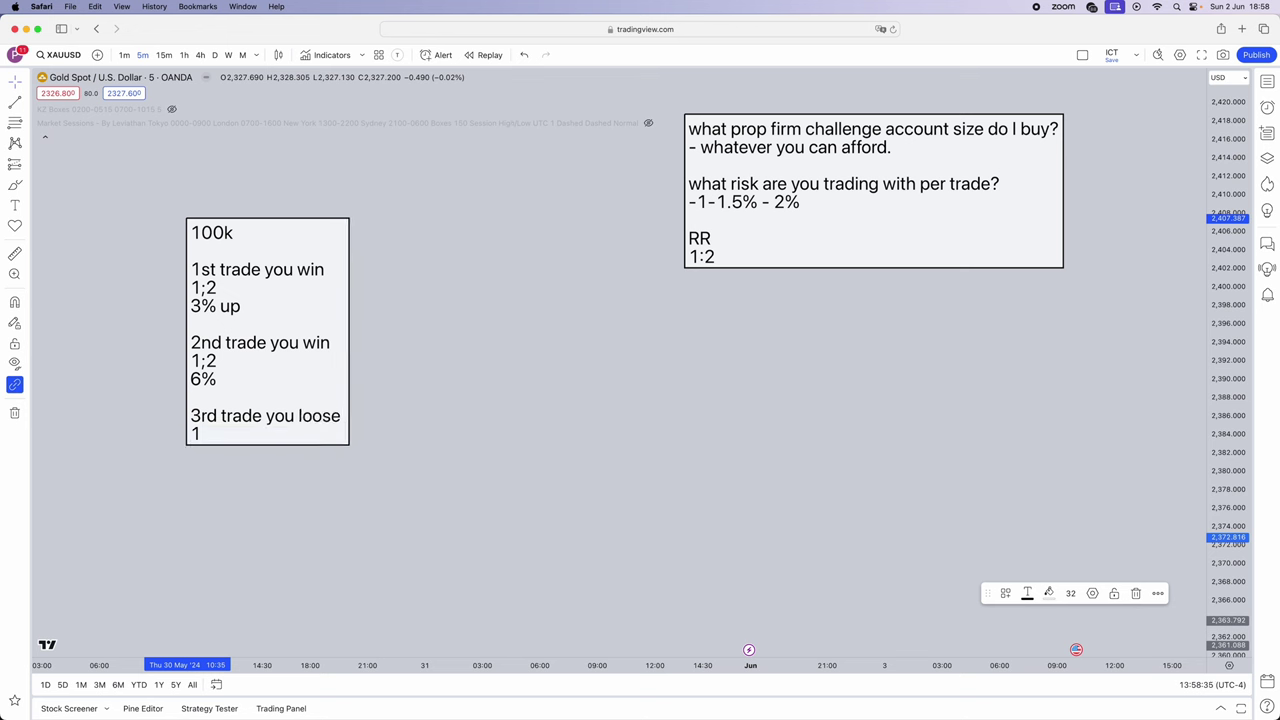
{"action": "type", "text": "r"}
{"action": "key", "text": "Return"}
{"action": "key", "text": "Return"}
{"action": "key", "text": "BackSpace"}
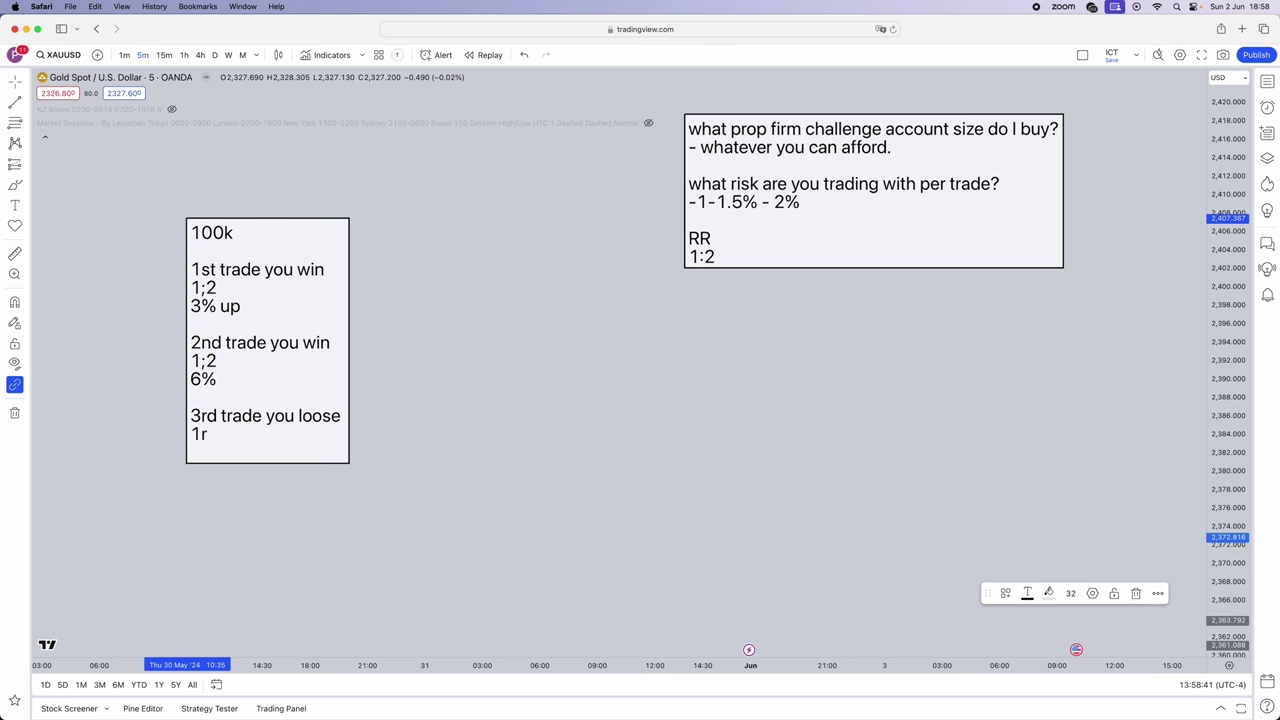
{"action": "type", "text": "4.5%"}
Add the fourth trade with '1;3', '1.5', '9%', '1.', finish with '10% done', and move the note up.
{"action": "key", "text": "Return"}
{"action": "key", "text": "Return"}
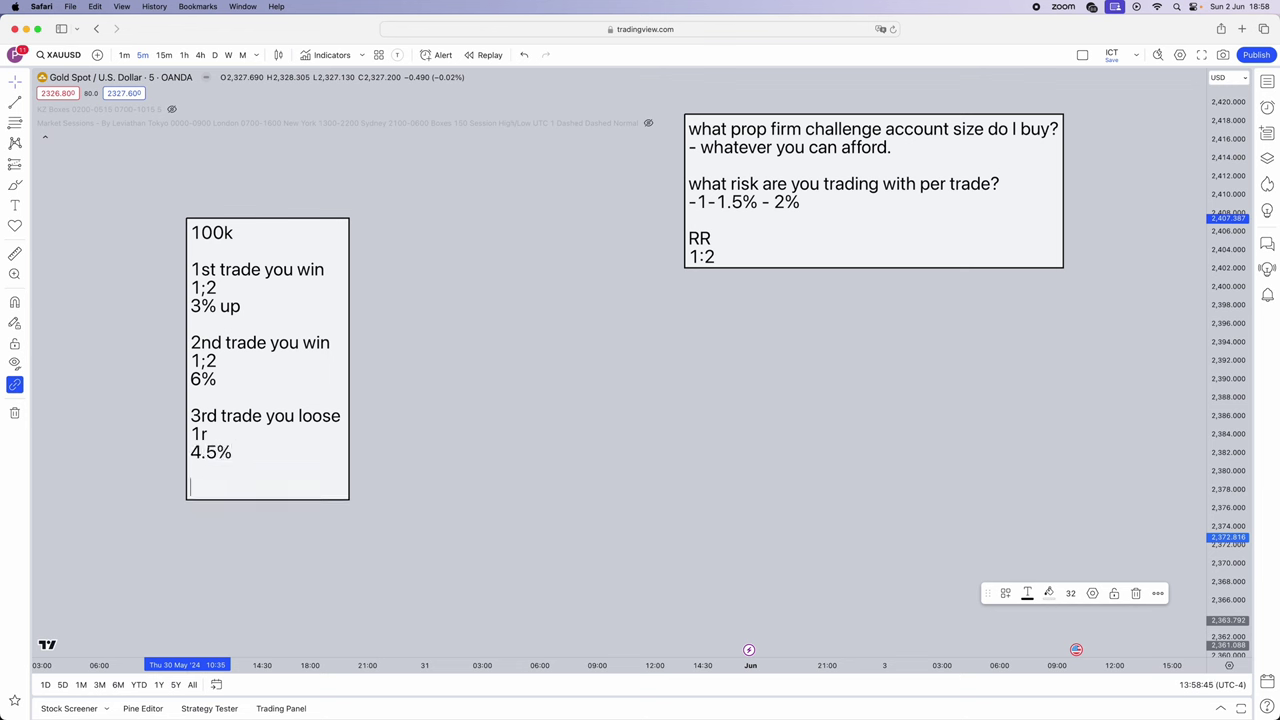
{"action": "type", "text": "44th"}
{"action": "key", "text": "BackSpace"}
{"action": "key", "text": "BackSpace"}
{"action": "key", "text": "BackSpace"}
{"action": "type", "text": "th trade"}
{"action": "key", "text": "Return"}
{"action": "type", "text": "1l"}
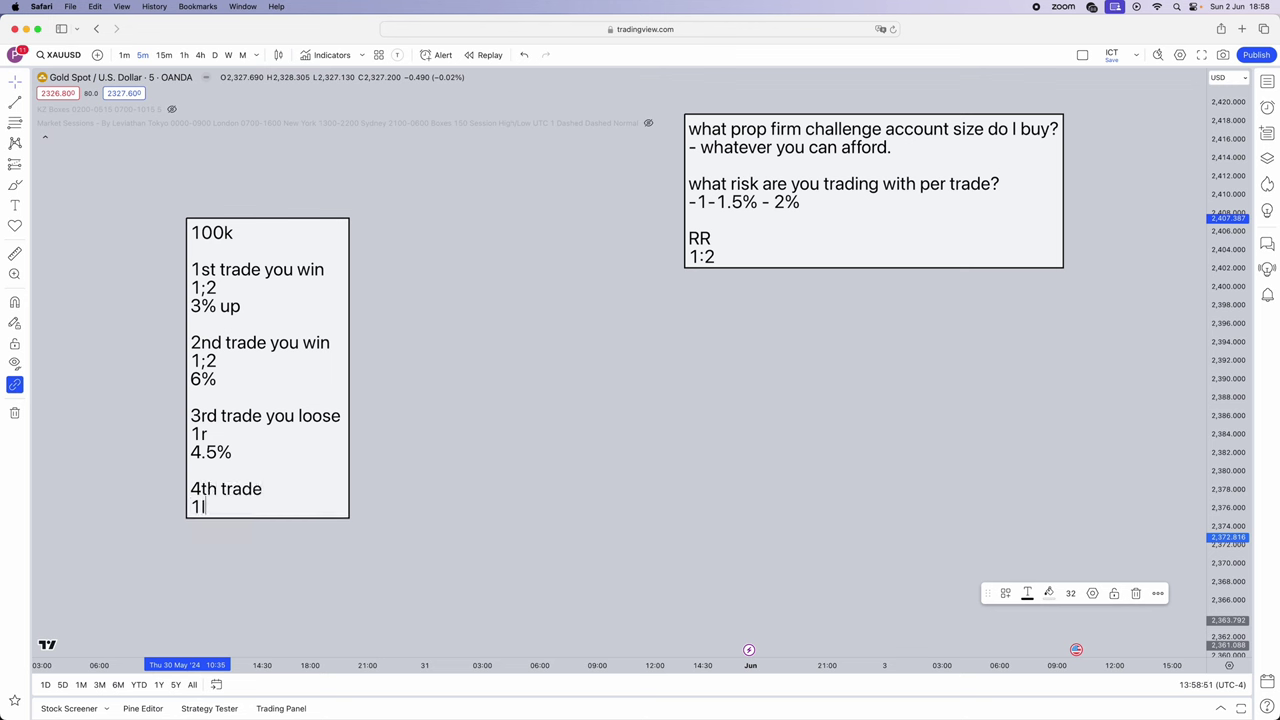
{"action": "type", "text": ";3"}
{"action": "key", "text": "Return"}
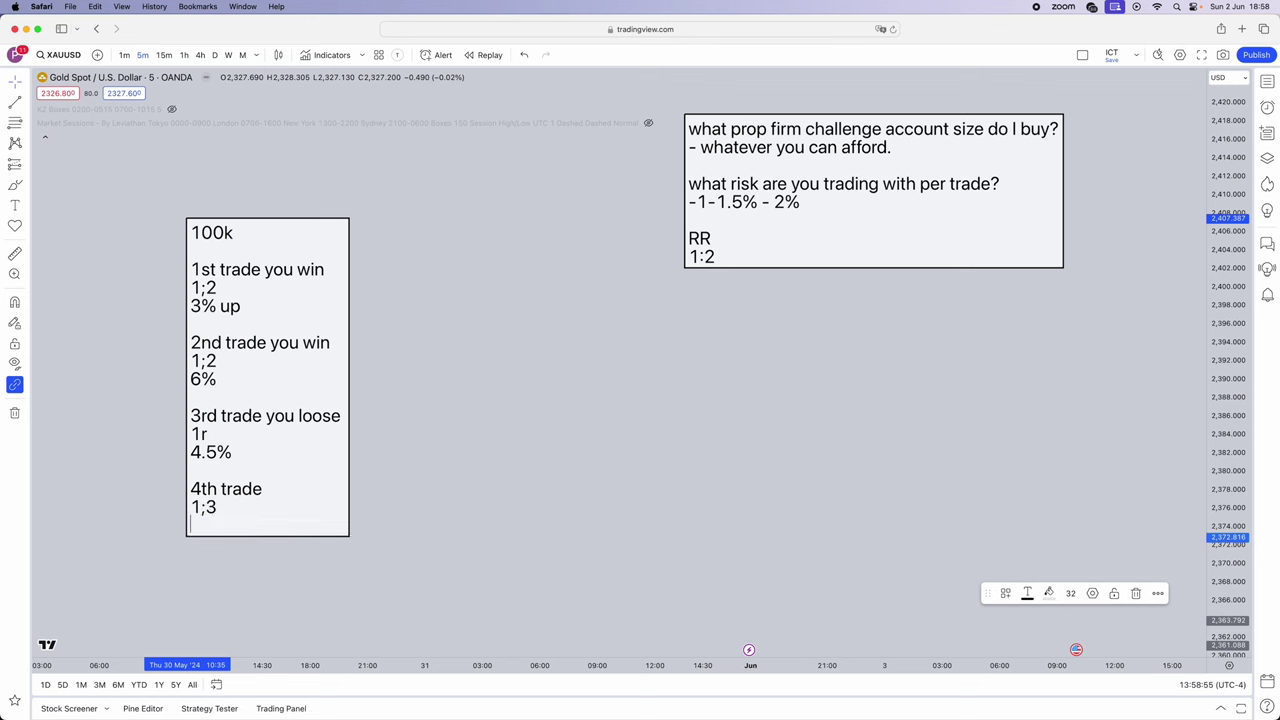
{"action": "type", "text": "1.5"}
{"action": "key", "text": "Return"}
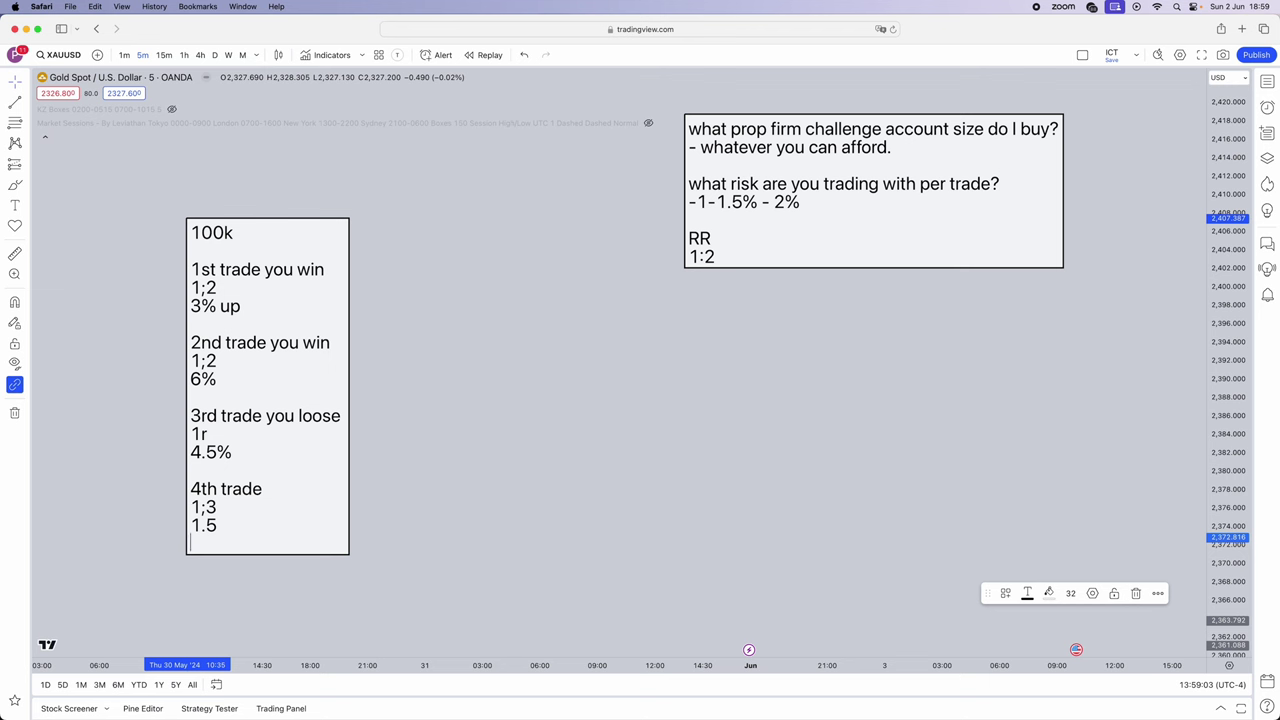
{"action": "type", "text": "9%"}
{"action": "key", "text": "Return"}
{"action": "key", "text": "Return"}
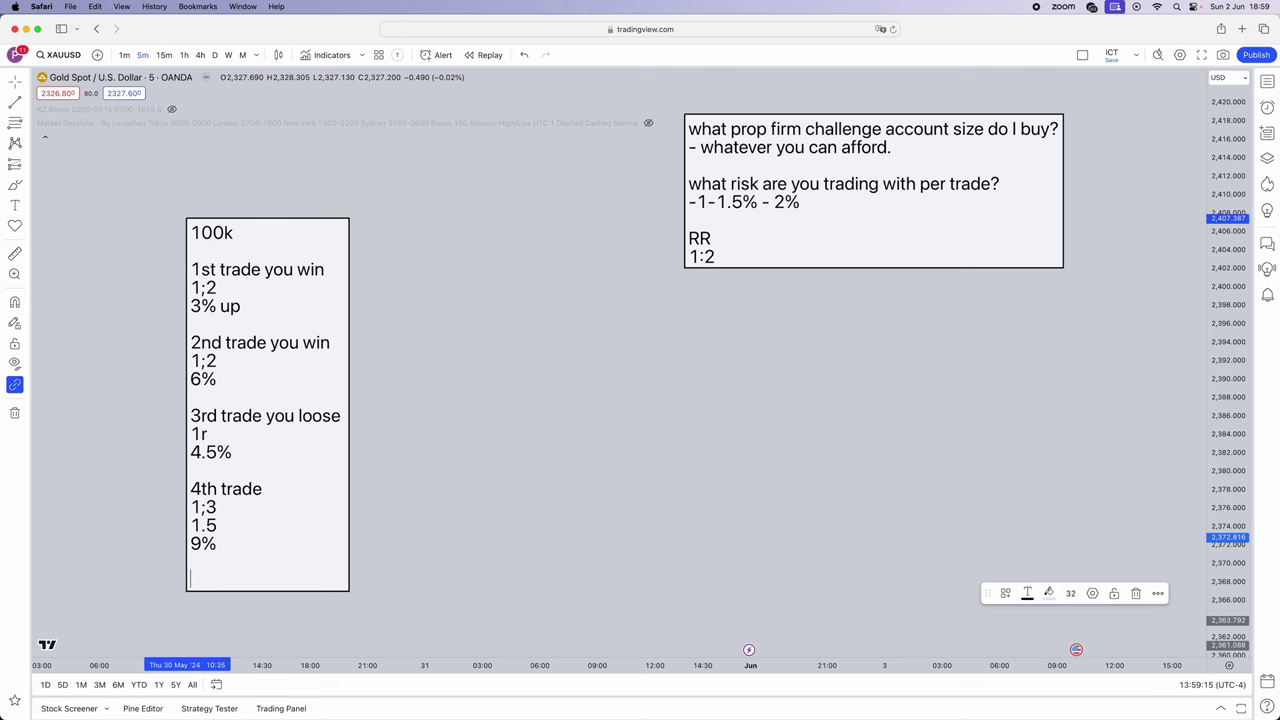
{"action": "type", "text": "1."}
{"action": "key", "text": "Return"}
{"action": "key", "text": "Return"}
{"action": "type", "text": "1"}
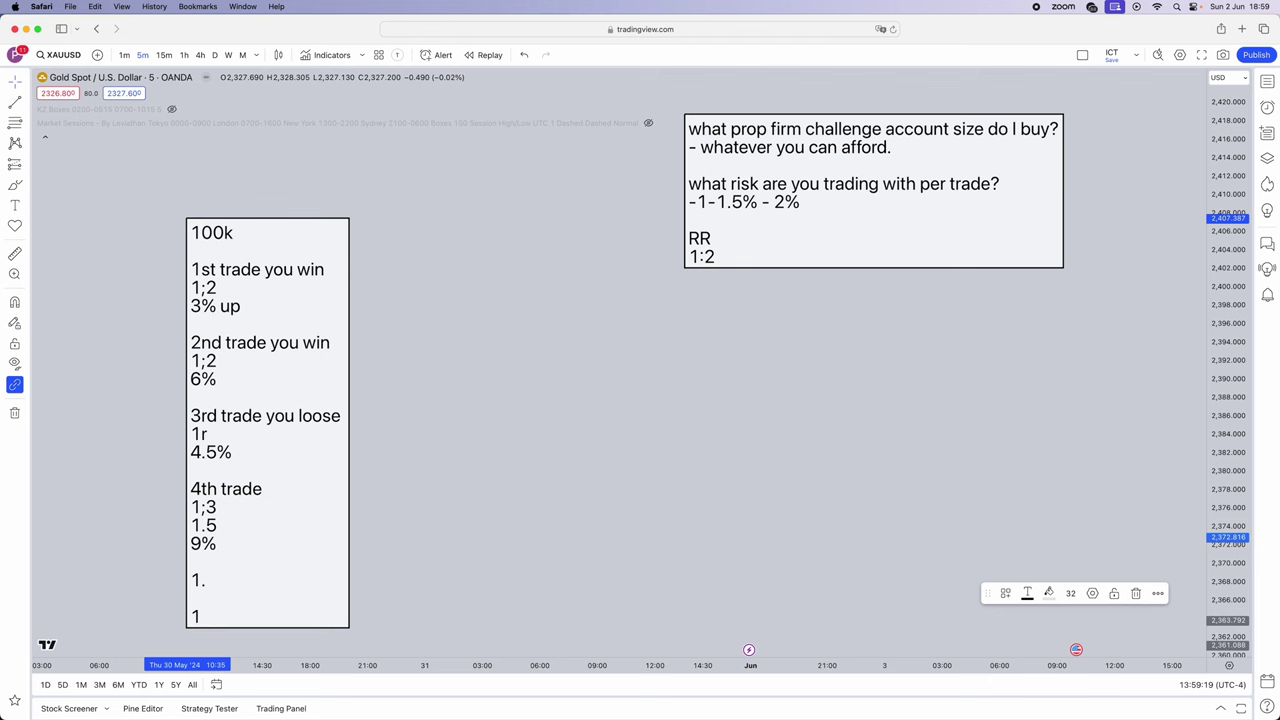
{"action": "type", "text": "0% done"}
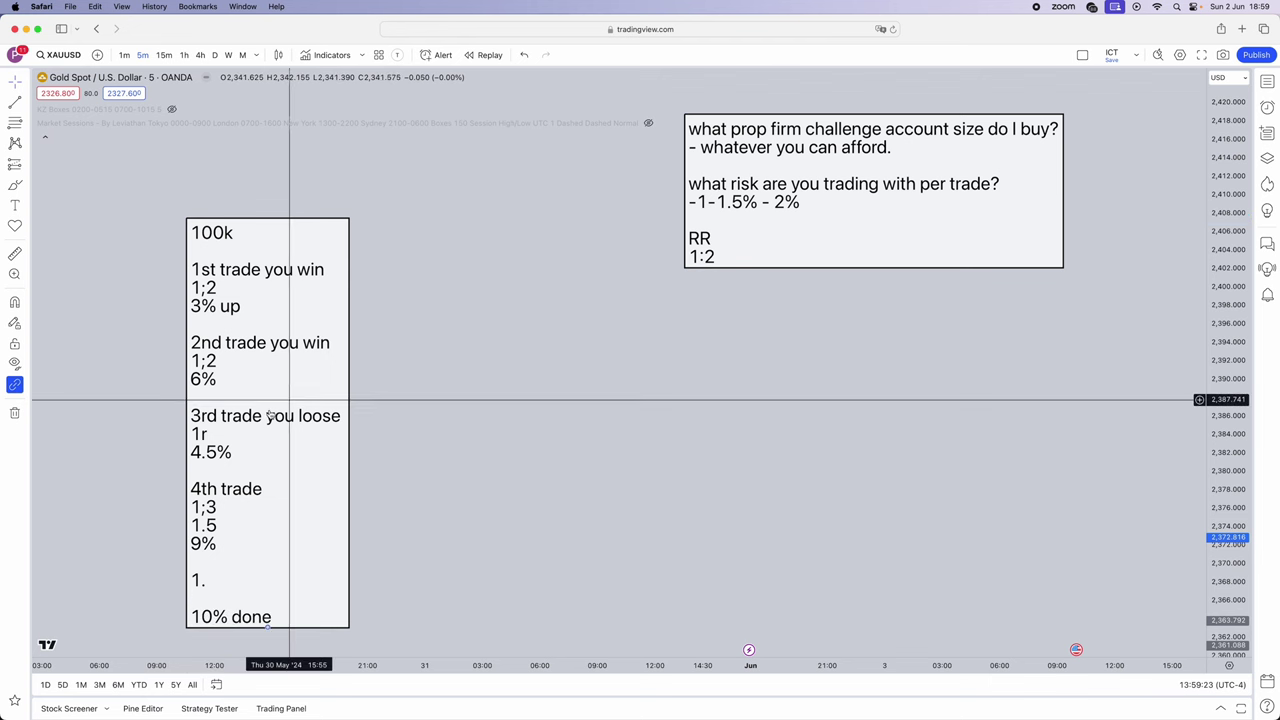
{"action": "left_click_drag", "start_coordinate": [270, 414], "coordinate": [310, 342]}
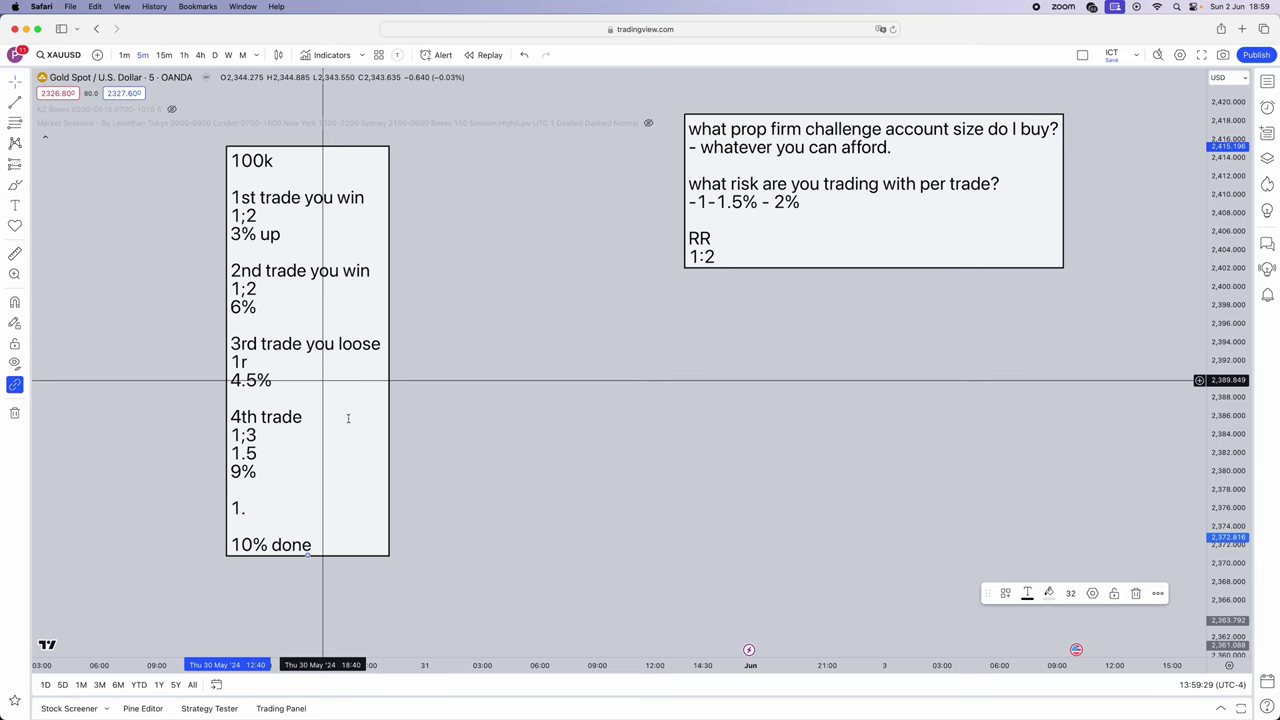
Shift the first 100k note left and start another note reading '100k'.
{"action": "left_click", "coordinate": [457, 435]}
{"action": "left_click_drag", "start_coordinate": [366, 409], "coordinate": [266, 403]}
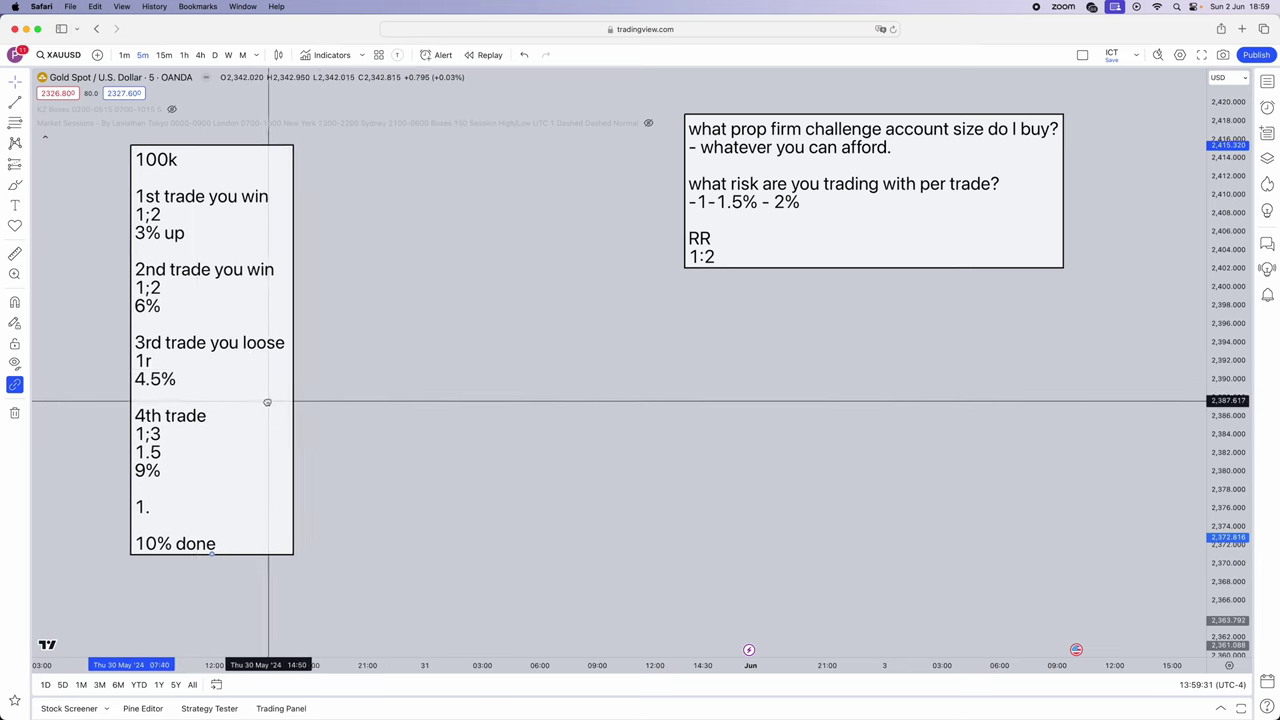
{"action": "left_click", "coordinate": [15, 207]}
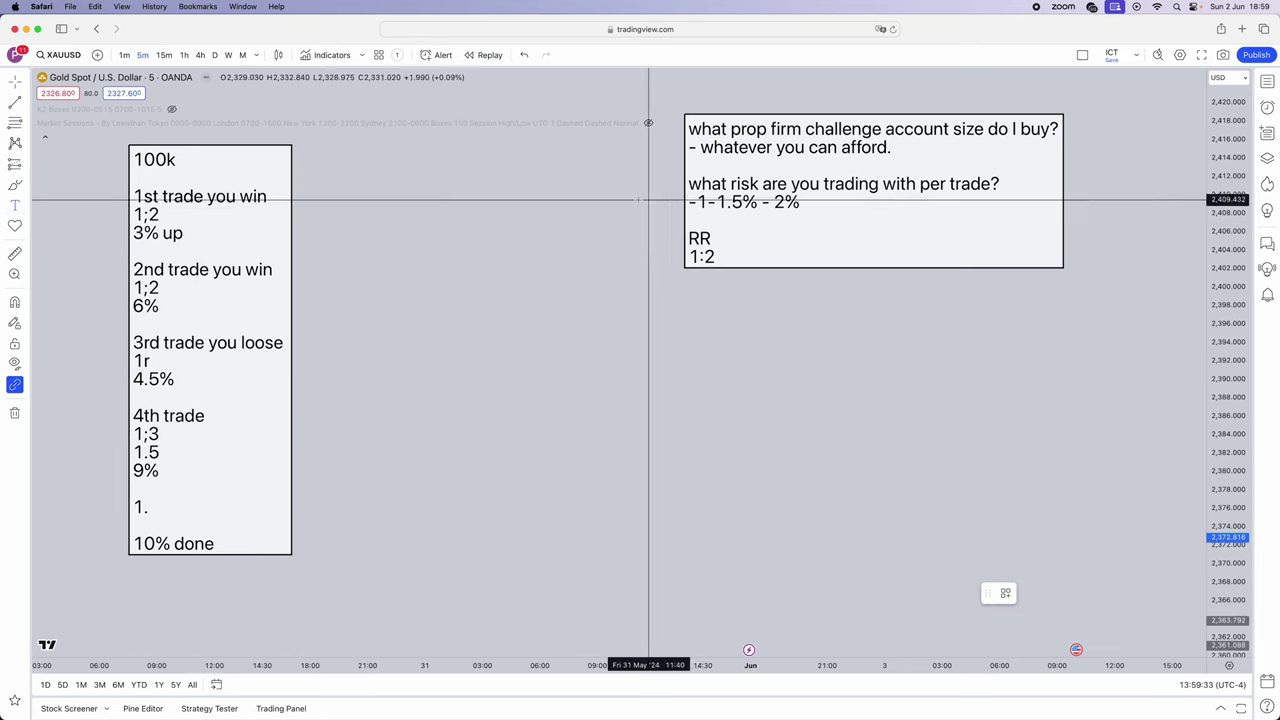
{"action": "left_click", "coordinate": [339, 153]}
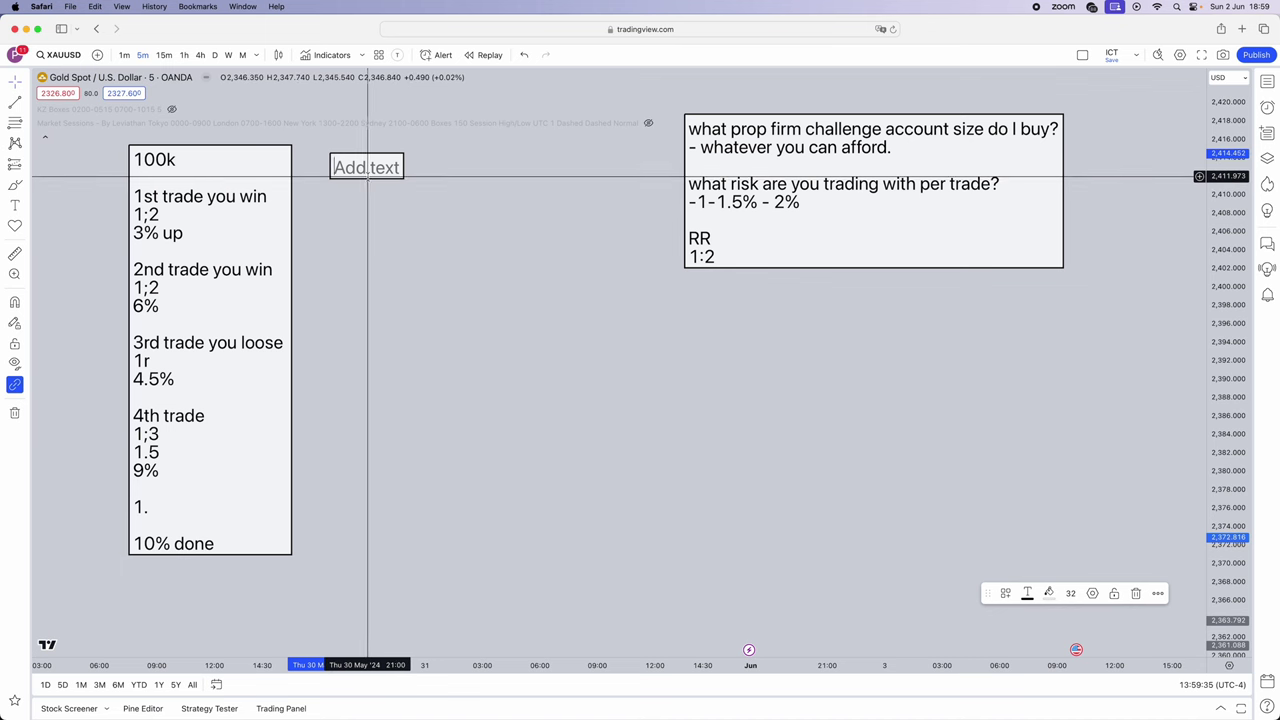
{"action": "type", "text": "100k"}
{"action": "key", "text": "Return"}
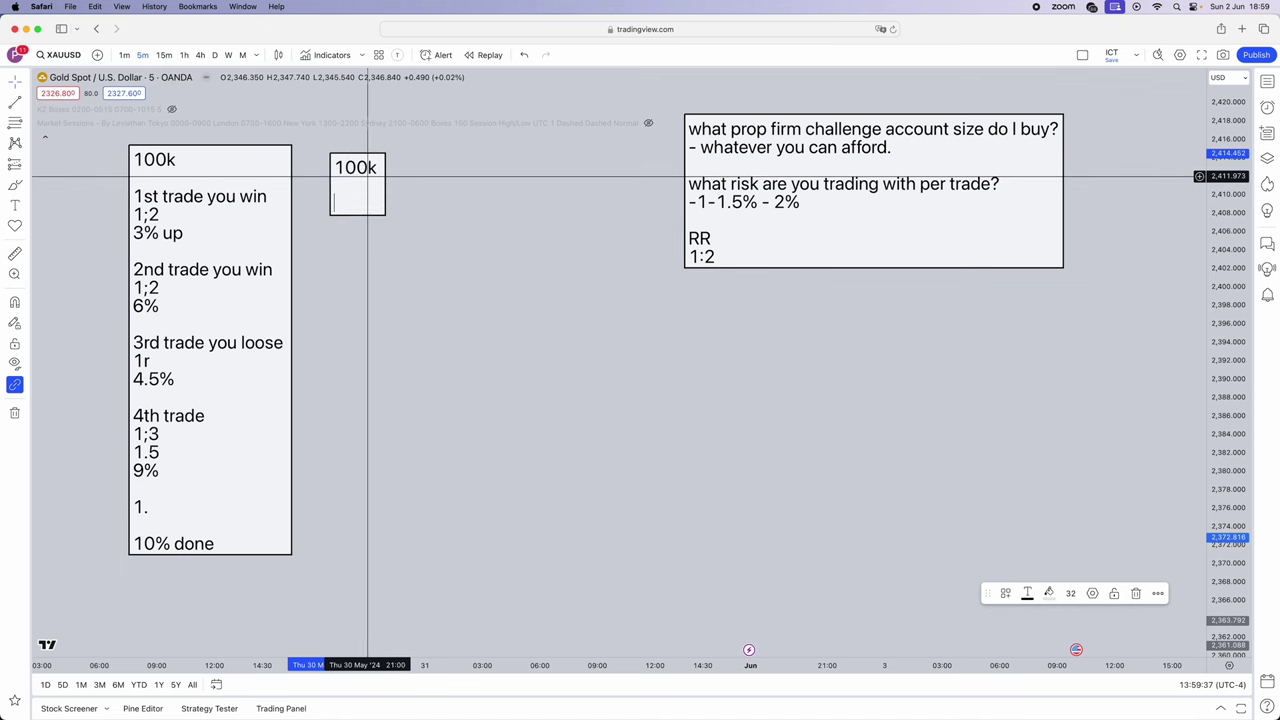
List '1st trade', '0.5%', '1;2' and '1%' beneath 100k in the new note.
{"action": "type", "text": "1"}
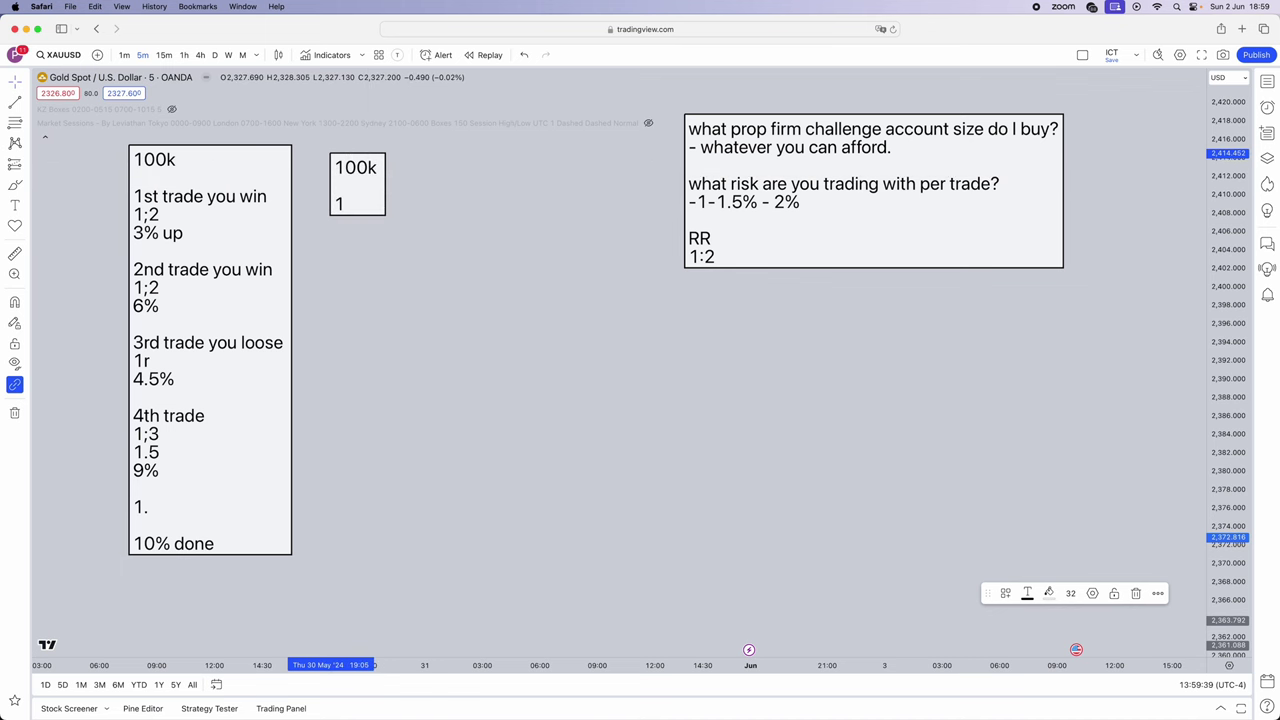
{"action": "type", "text": "str"}
{"action": "key", "text": "Return"}
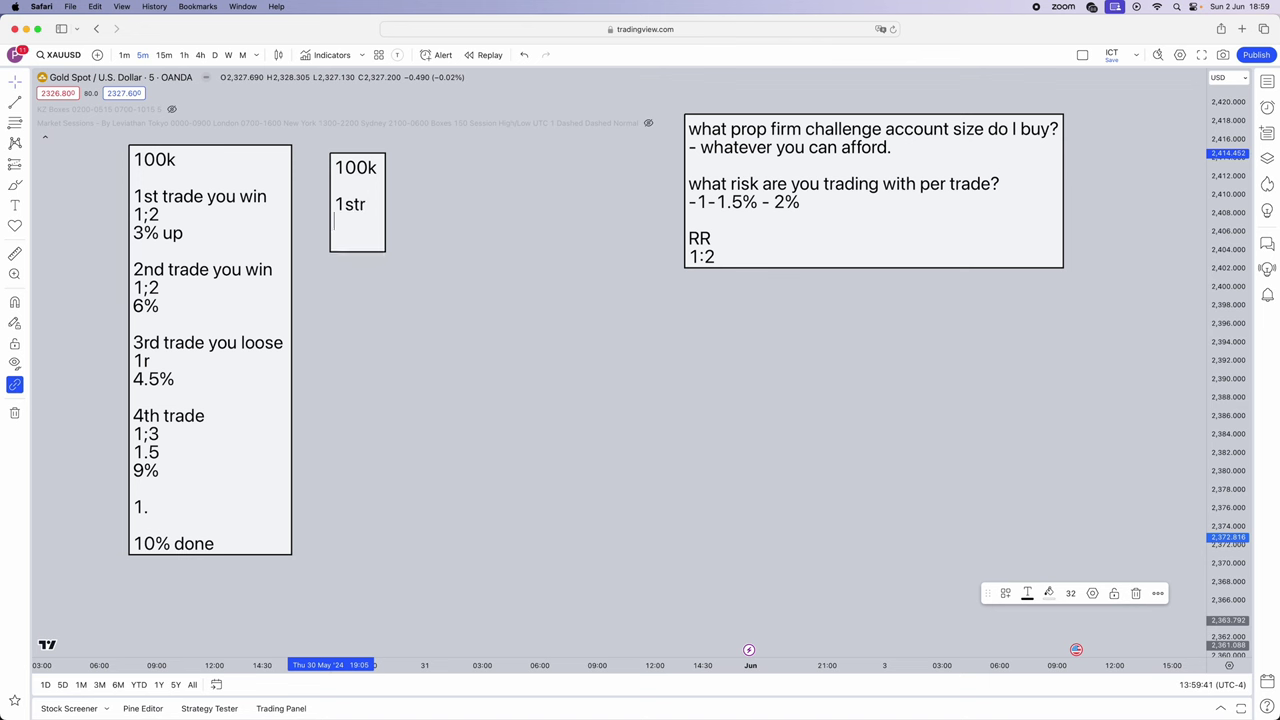
{"action": "key", "text": "BackSpace"}
{"action": "key", "text": "BackSpace"}
{"action": "type", "text": "trade"}
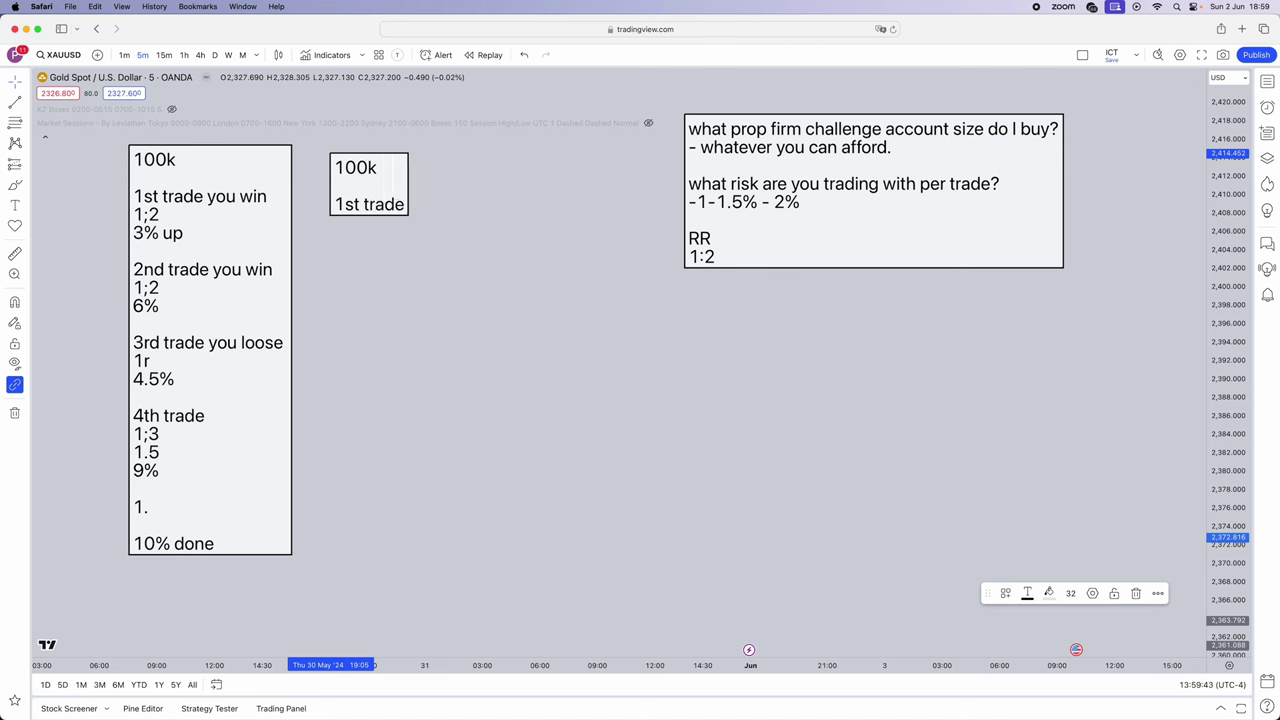
{"action": "key", "text": "Return"}
{"action": "type", "text": "0/"}
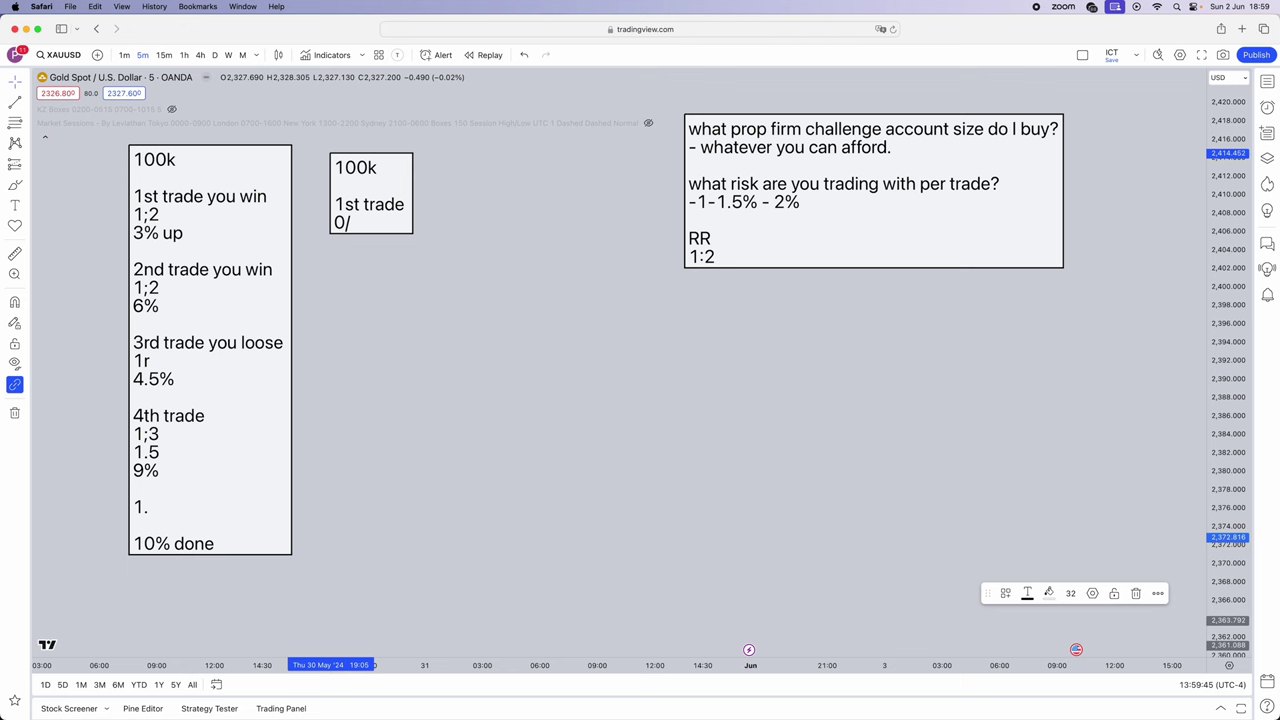
{"action": "type", "text": ".5%"}
{"action": "key", "text": "BackSpace"}
{"action": "key", "text": "BackSpace"}
{"action": "key", "text": "BackSpace"}
{"action": "key", "text": "BackSpace"}
{"action": "type", "text": ".5%"}
{"action": "key", "text": "Return"}
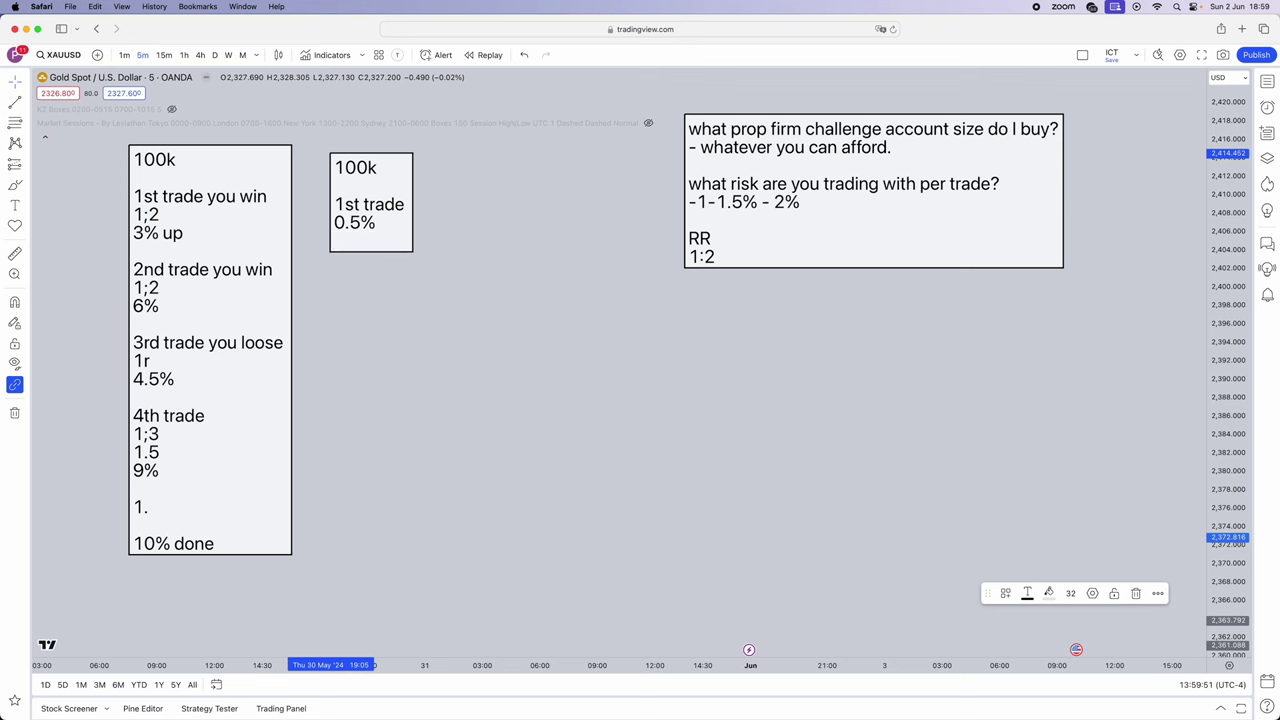
{"action": "type", "text": "1;2"}
{"action": "key", "text": "Return"}
{"action": "key", "text": "Return"}
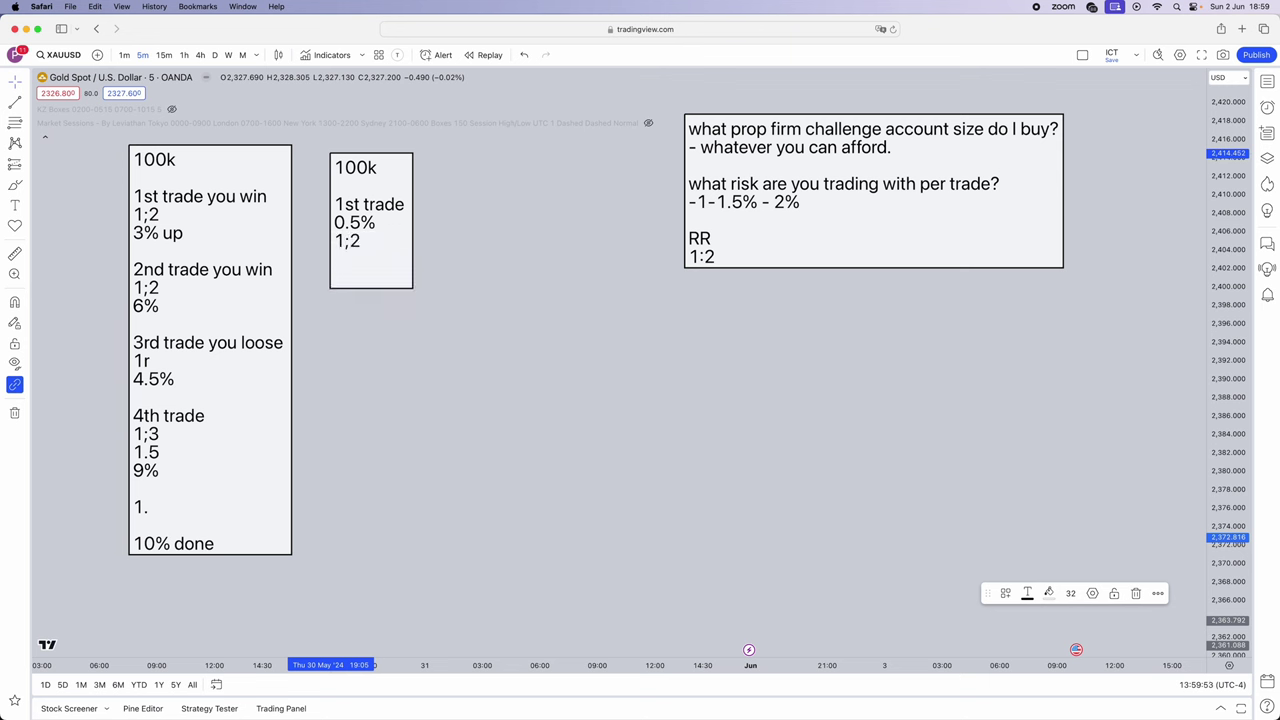
{"action": "type", "text": "1%"}
{"action": "left_click_drag", "start_coordinate": [346, 278], "coordinate": [334, 279]}
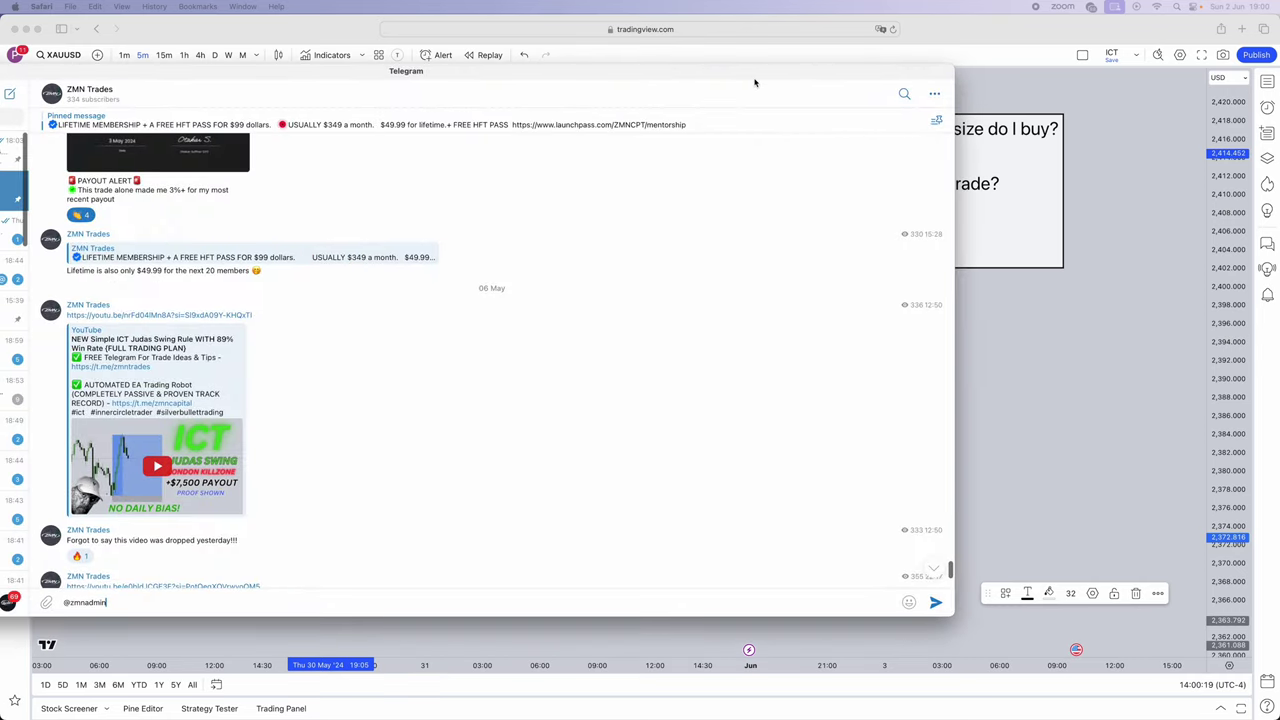
Scroll the ZMN Trades channel, jump to its 01 May pinned membership post, and widen the chats sidebar.
{"action": "scroll", "coordinate": [946, 385], "scroll_direction": "down", "scroll_amount": 5}
{"action": "scroll", "coordinate": [946, 385], "scroll_direction": "down", "scroll_amount": 15}
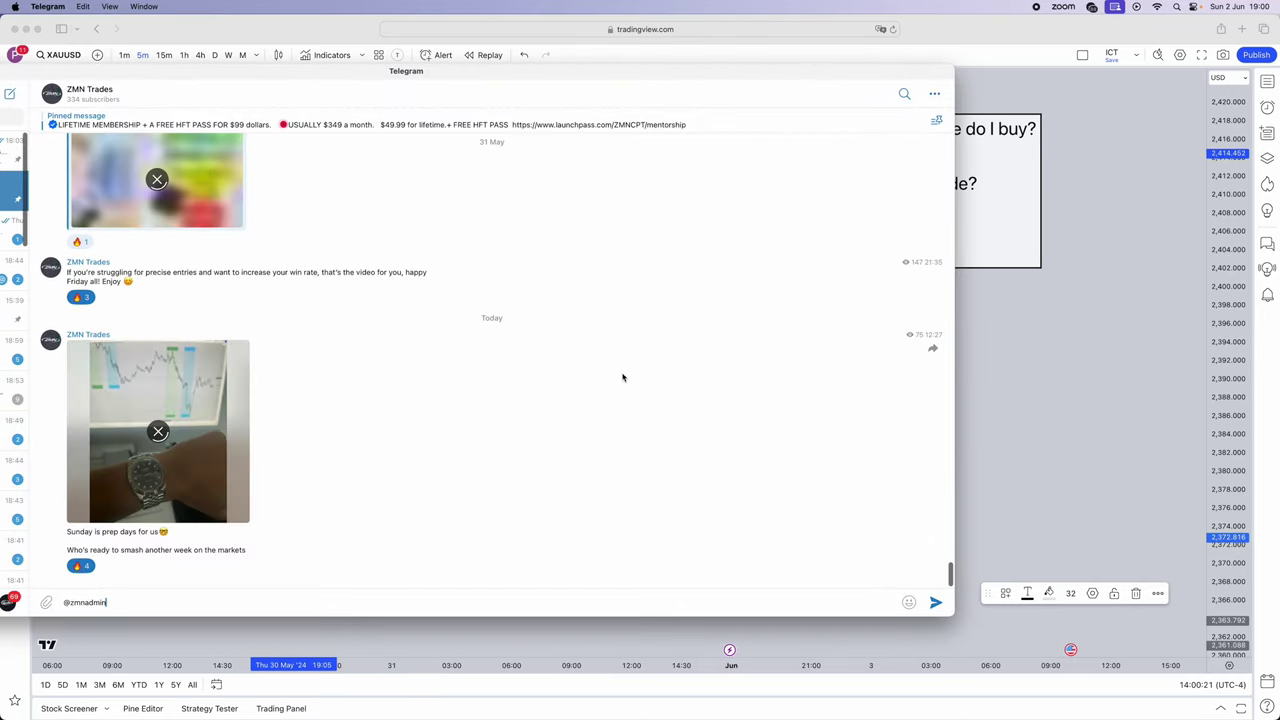
{"action": "scroll", "coordinate": [604, 368], "scroll_direction": "up", "scroll_amount": 10}
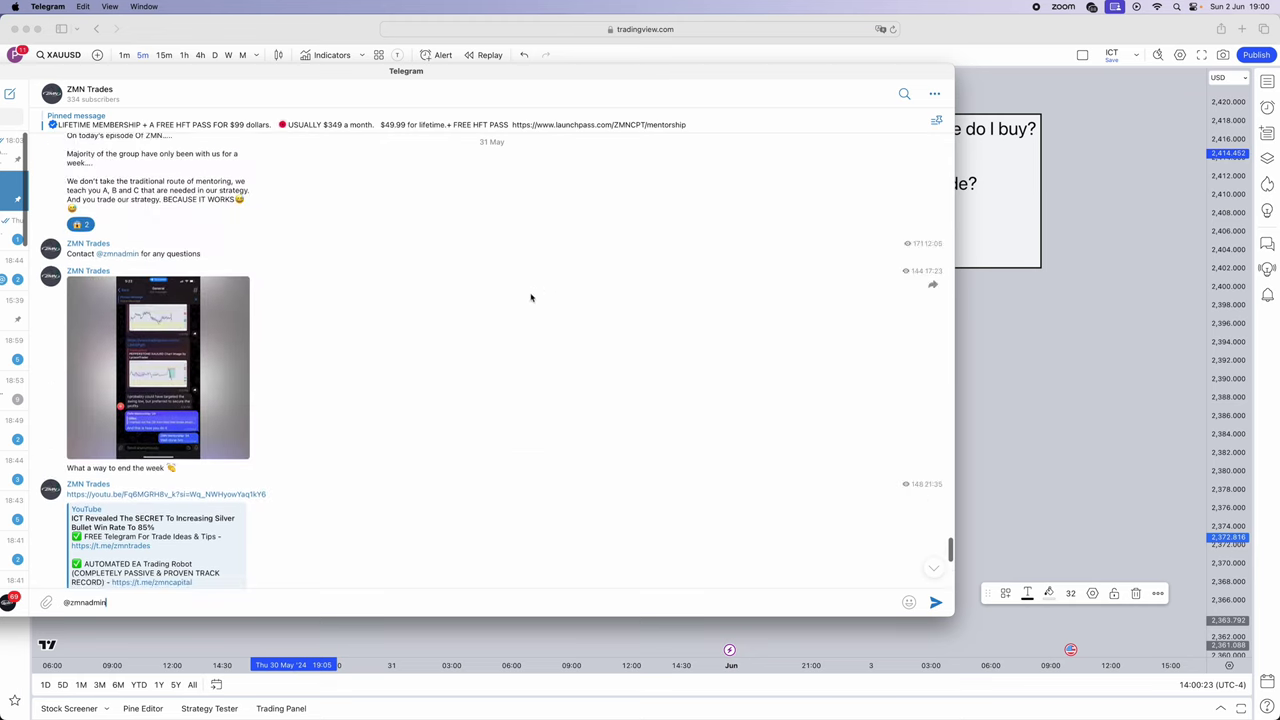
{"action": "scroll", "coordinate": [314, 320], "scroll_direction": "up", "scroll_amount": 5}
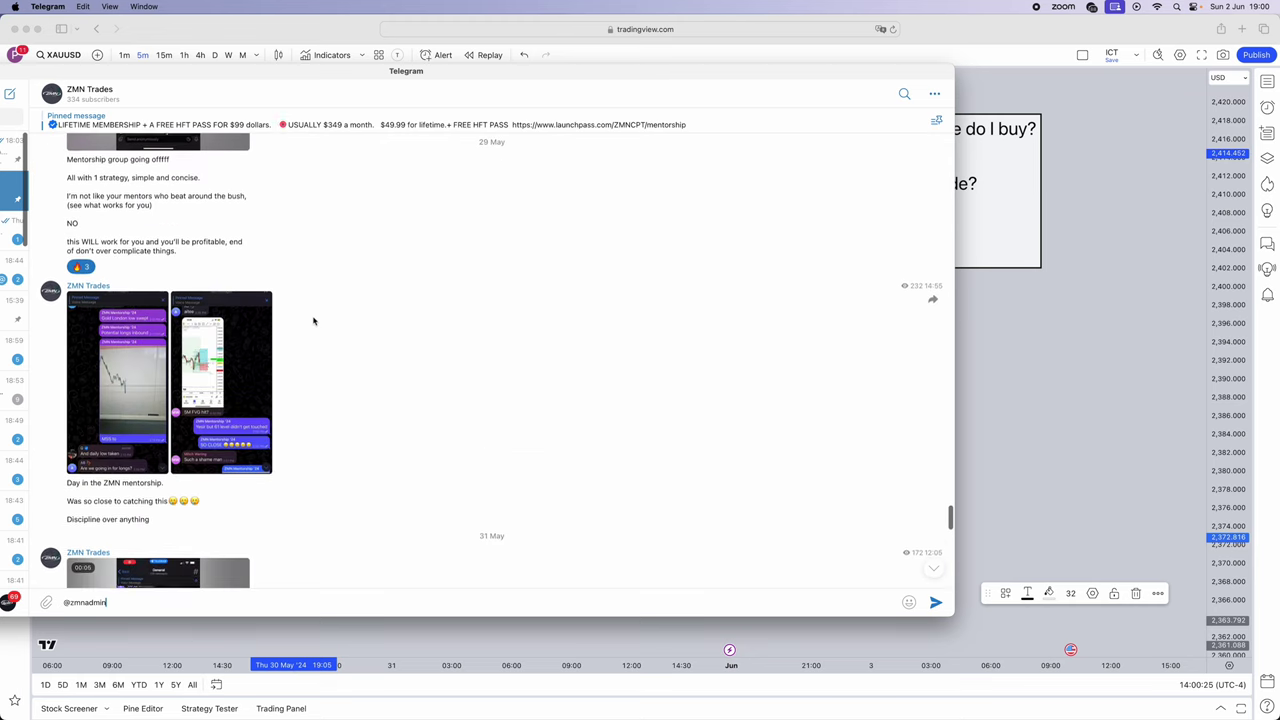
{"action": "scroll", "coordinate": [313, 320], "scroll_direction": "up", "scroll_amount": 10}
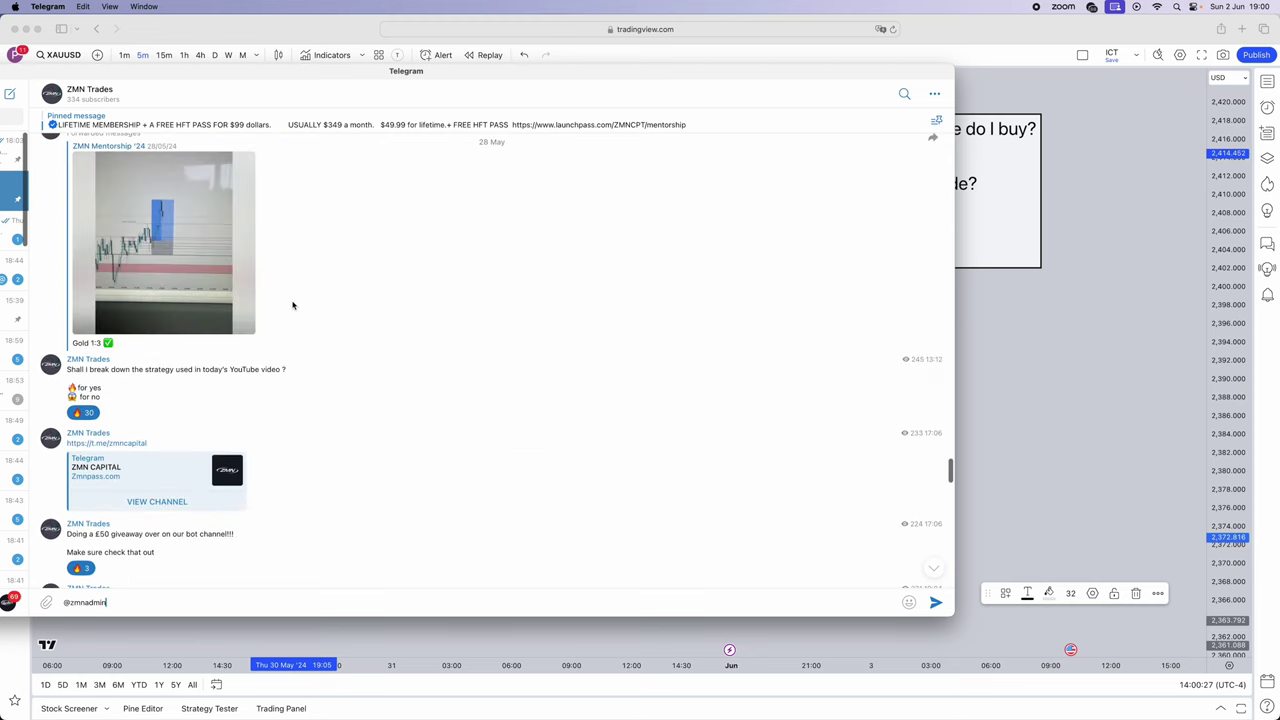
{"action": "scroll", "coordinate": [285, 170], "scroll_direction": "up", "scroll_amount": 15}
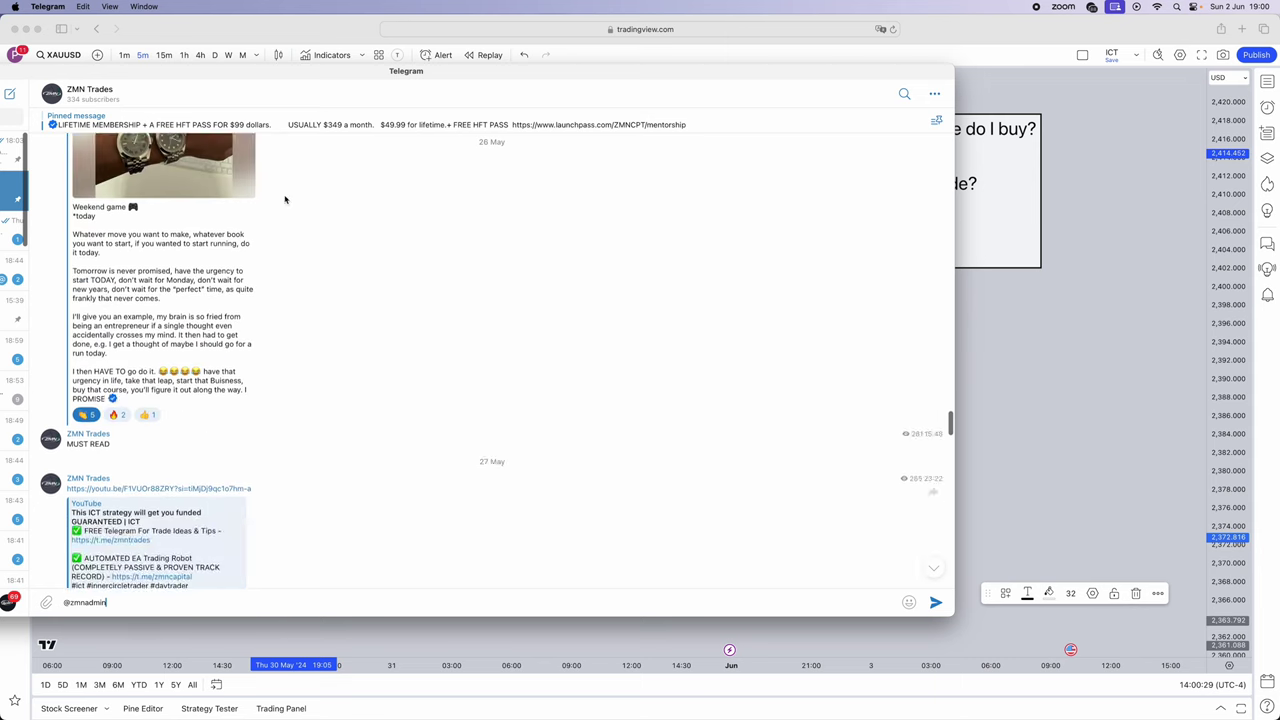
{"action": "scroll", "coordinate": [282, 205], "scroll_direction": "up", "scroll_amount": 15}
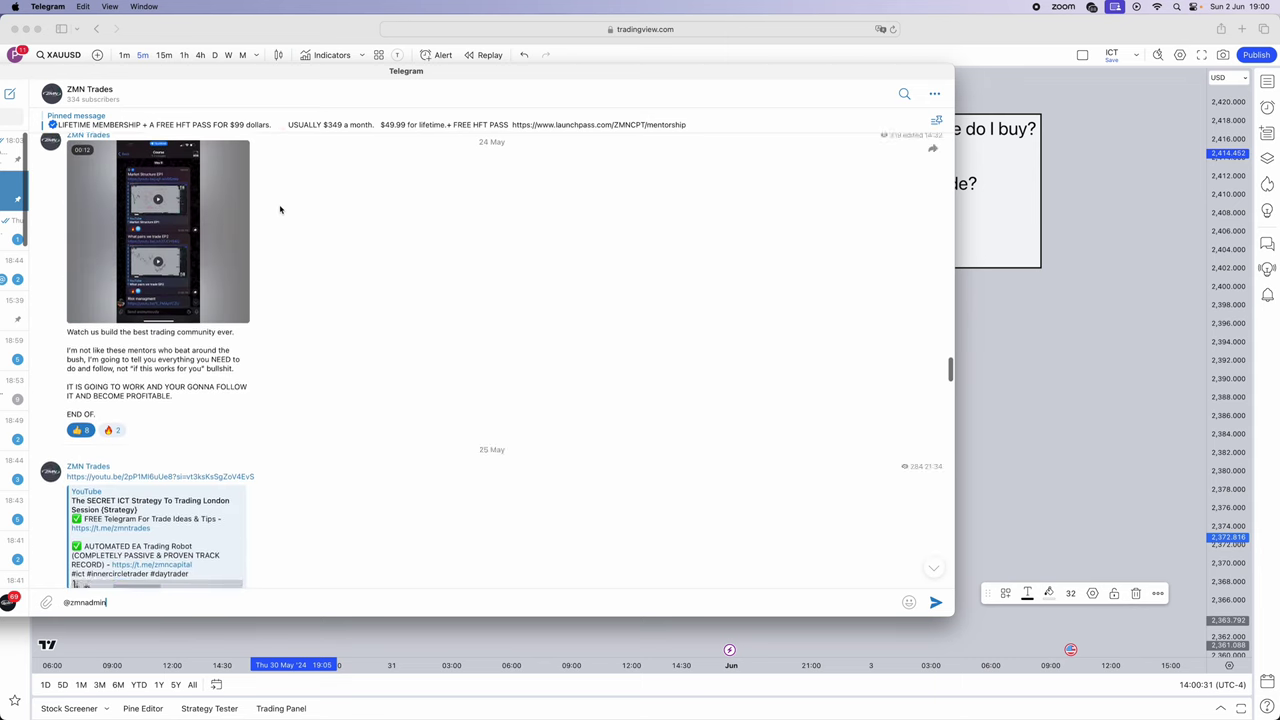
{"action": "scroll", "coordinate": [303, 214], "scroll_direction": "up", "scroll_amount": 10}
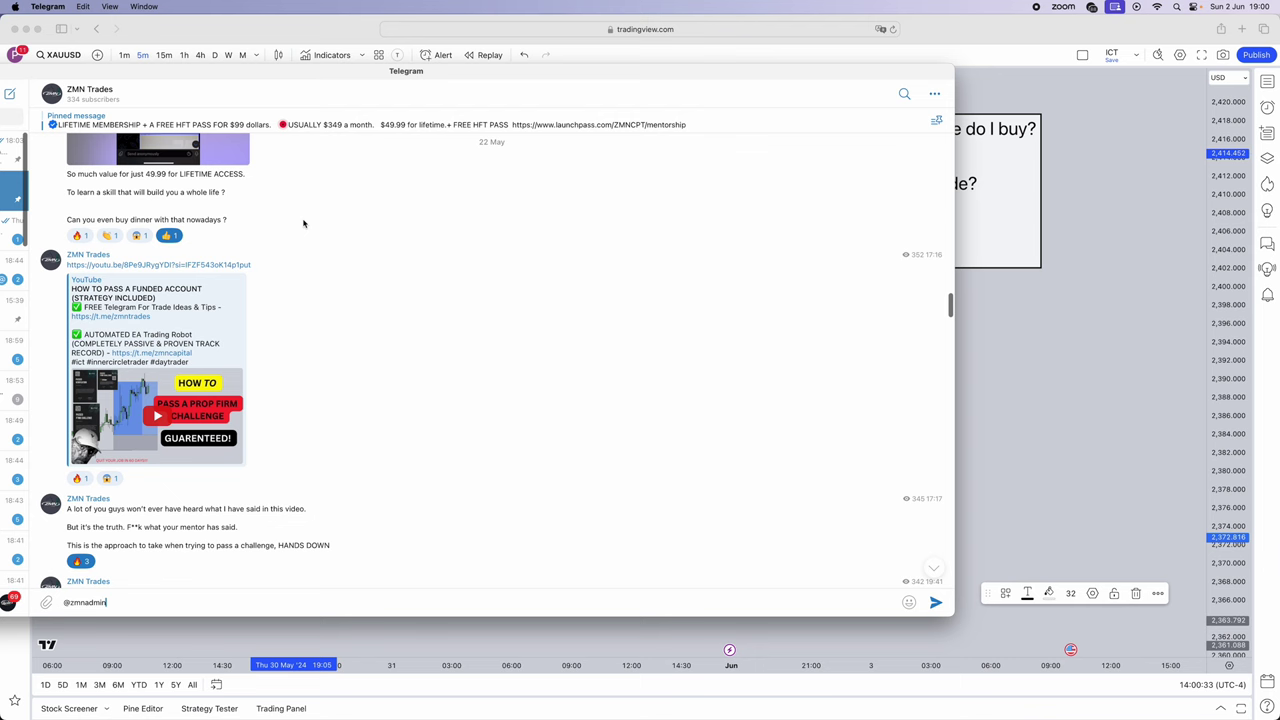
{"action": "scroll", "coordinate": [351, 336], "scroll_direction": "up", "scroll_amount": 15}
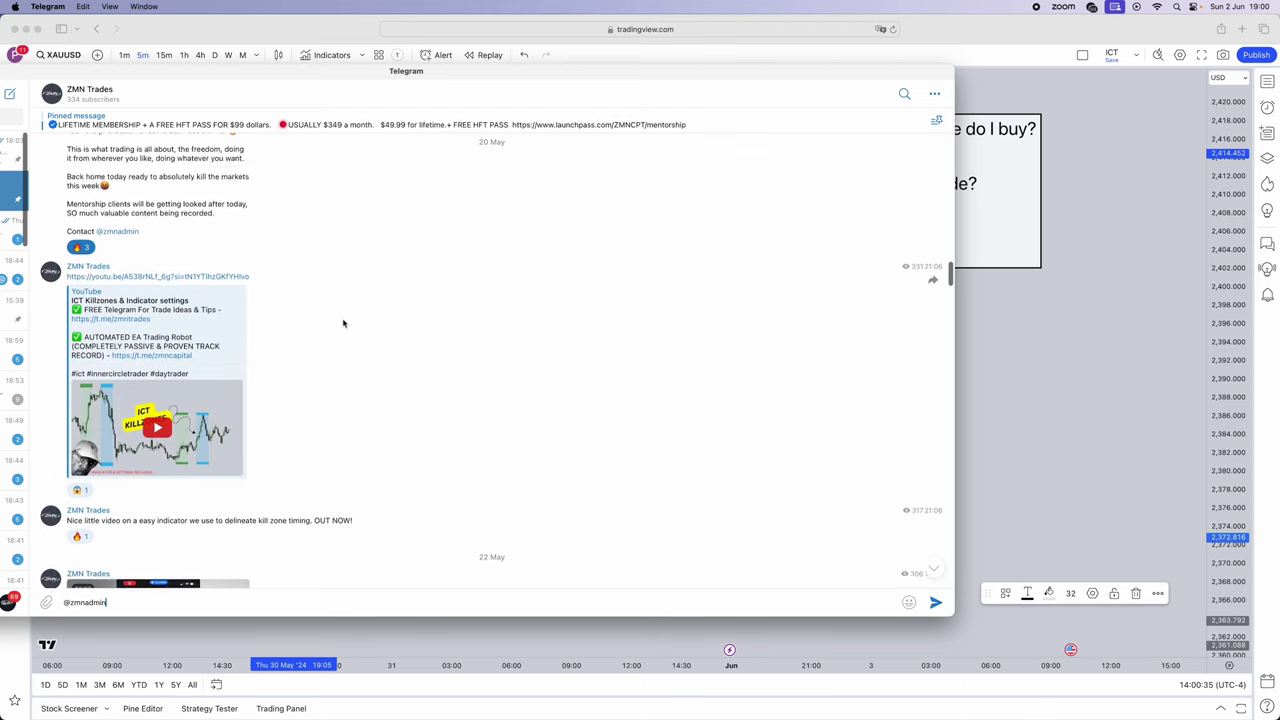
{"action": "scroll", "coordinate": [343, 324], "scroll_direction": "up", "scroll_amount": 15}
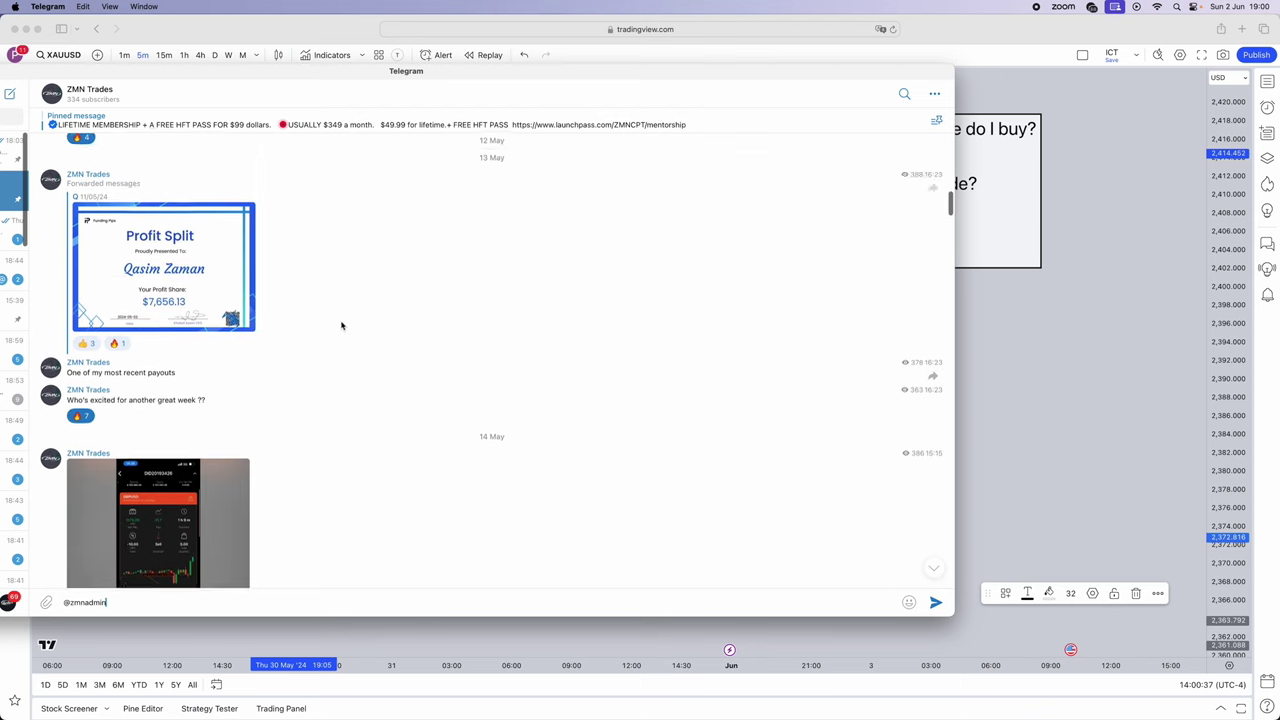
{"action": "scroll", "coordinate": [186, 490], "scroll_direction": "up", "scroll_amount": 15}
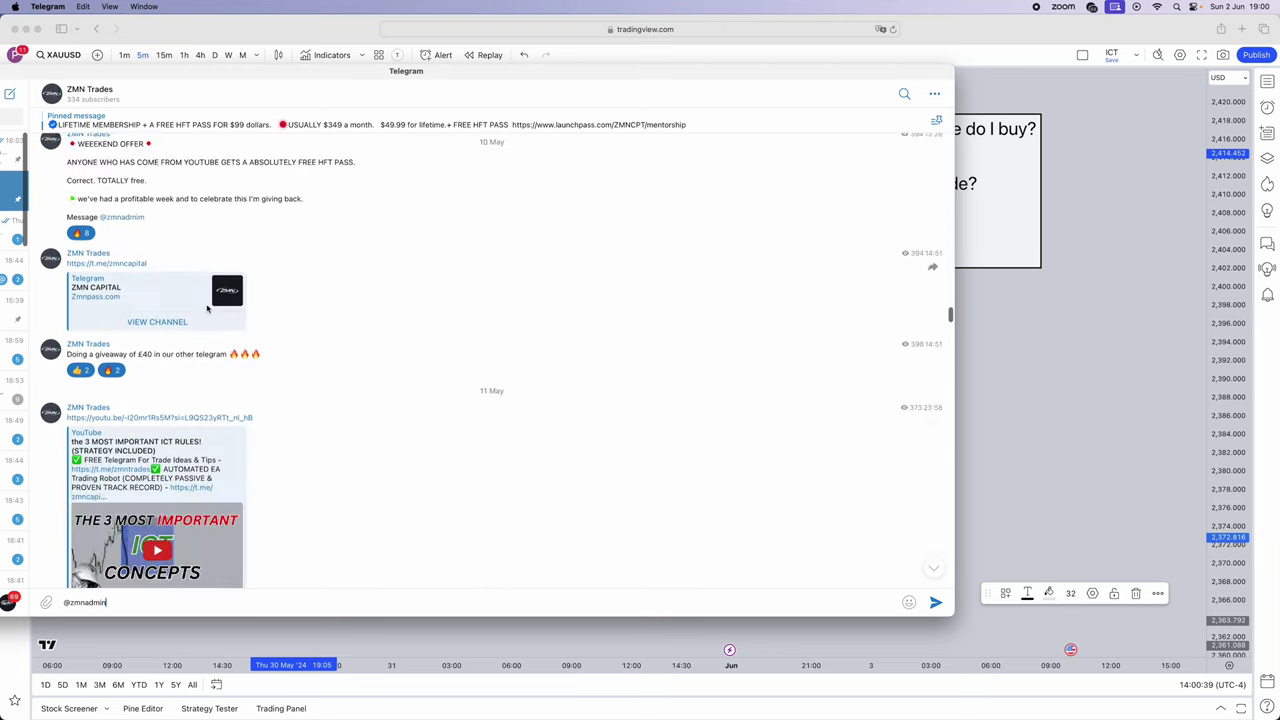
{"action": "scroll", "coordinate": [204, 316], "scroll_direction": "up", "scroll_amount": 3}
{"action": "scroll", "coordinate": [150, 330], "scroll_direction": "down", "scroll_amount": 10}
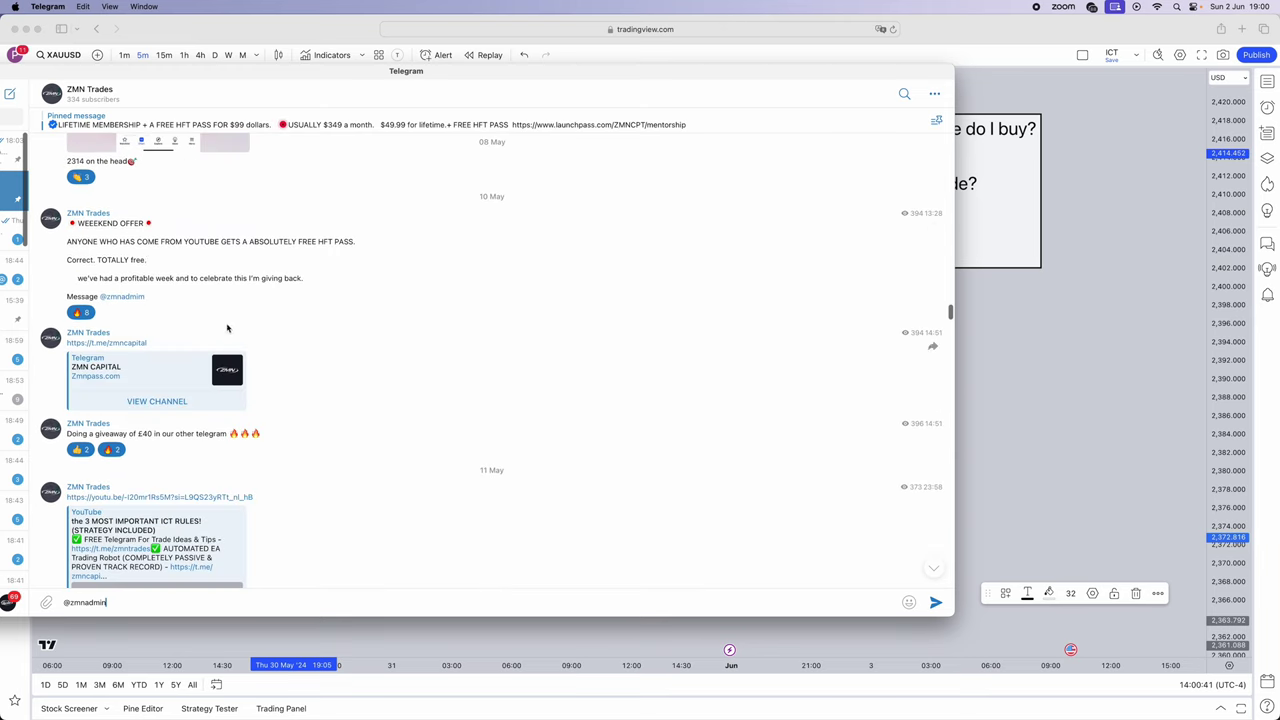
{"action": "scroll", "coordinate": [105, 291], "scroll_direction": "up", "scroll_amount": 6}
{"action": "scroll", "coordinate": [183, 286], "scroll_direction": "up", "scroll_amount": 10}
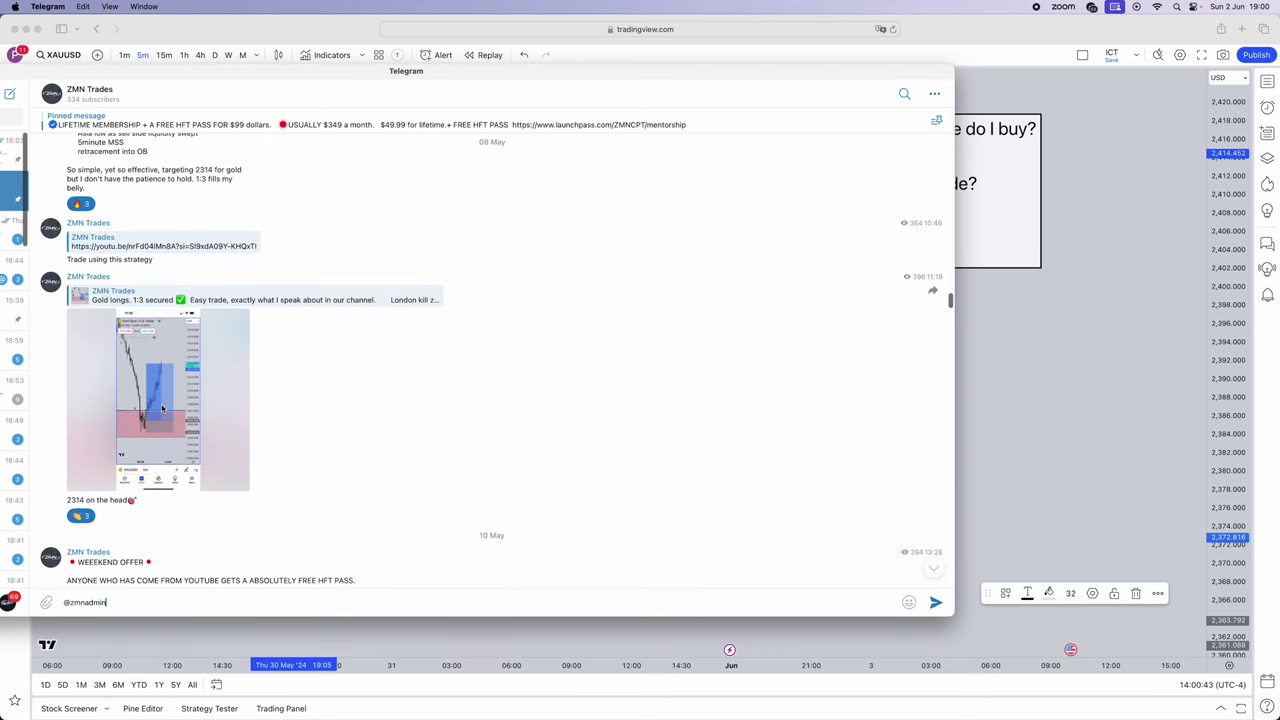
{"action": "scroll", "coordinate": [253, 236], "scroll_direction": "up", "scroll_amount": 15}
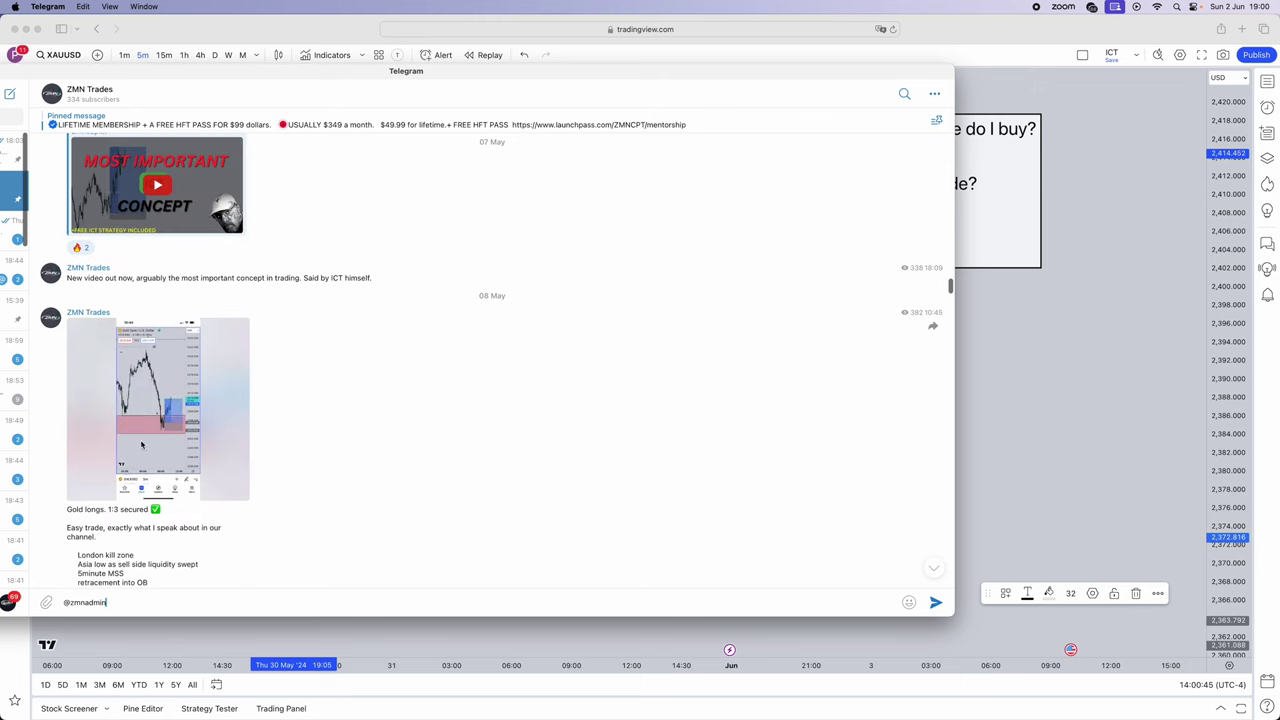
{"action": "scroll", "coordinate": [253, 236], "scroll_direction": "up", "scroll_amount": 5}
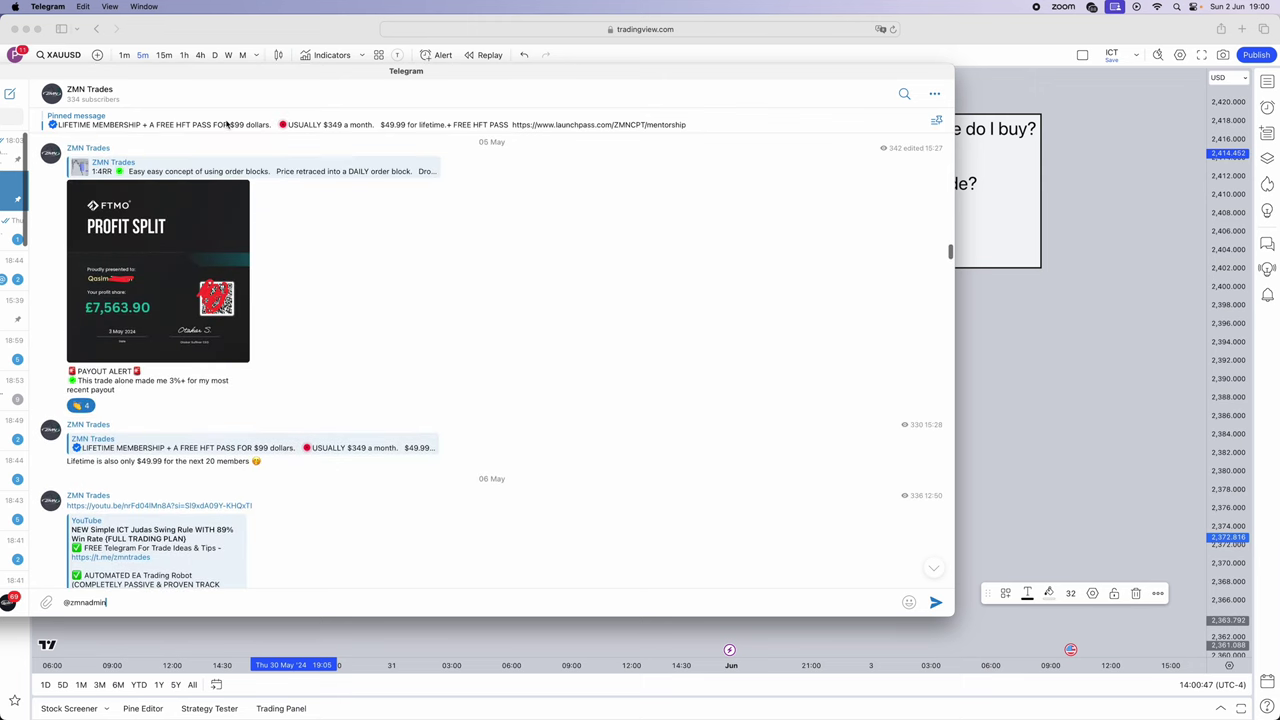
{"action": "left_click", "coordinate": [194, 128]}
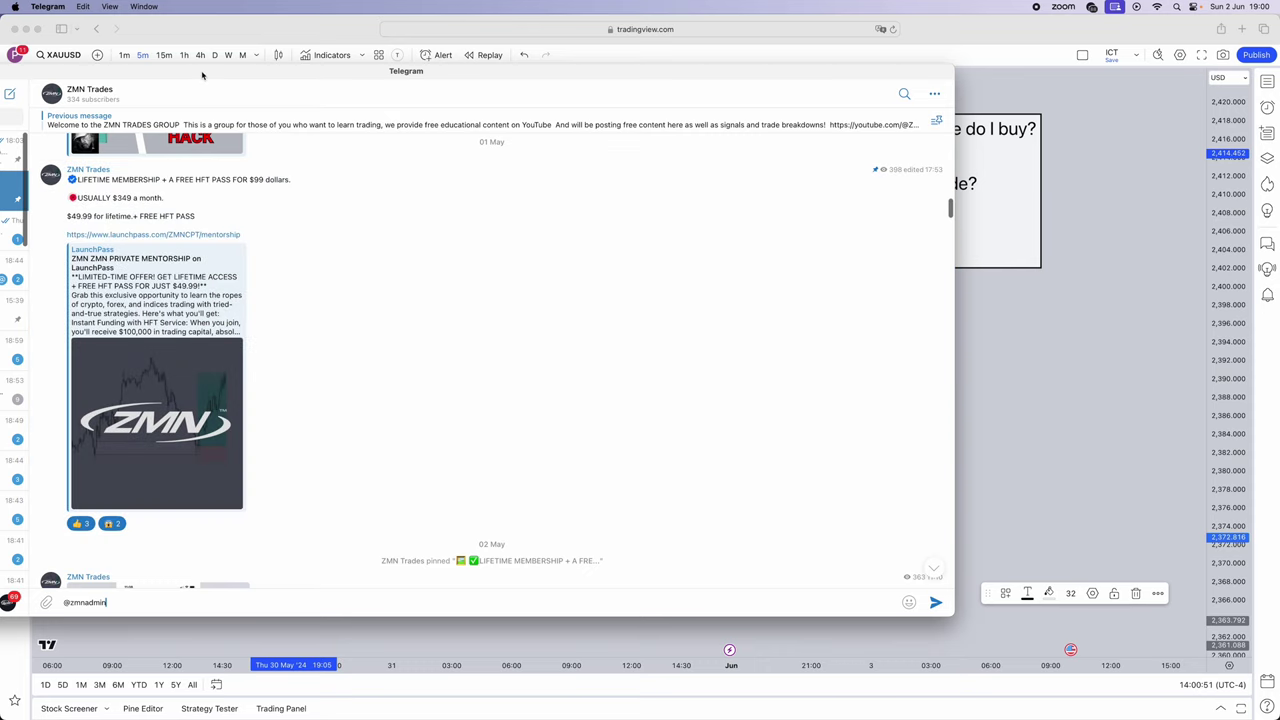
{"action": "left_click_drag", "start_coordinate": [28, 165], "coordinate": [118, 163]}
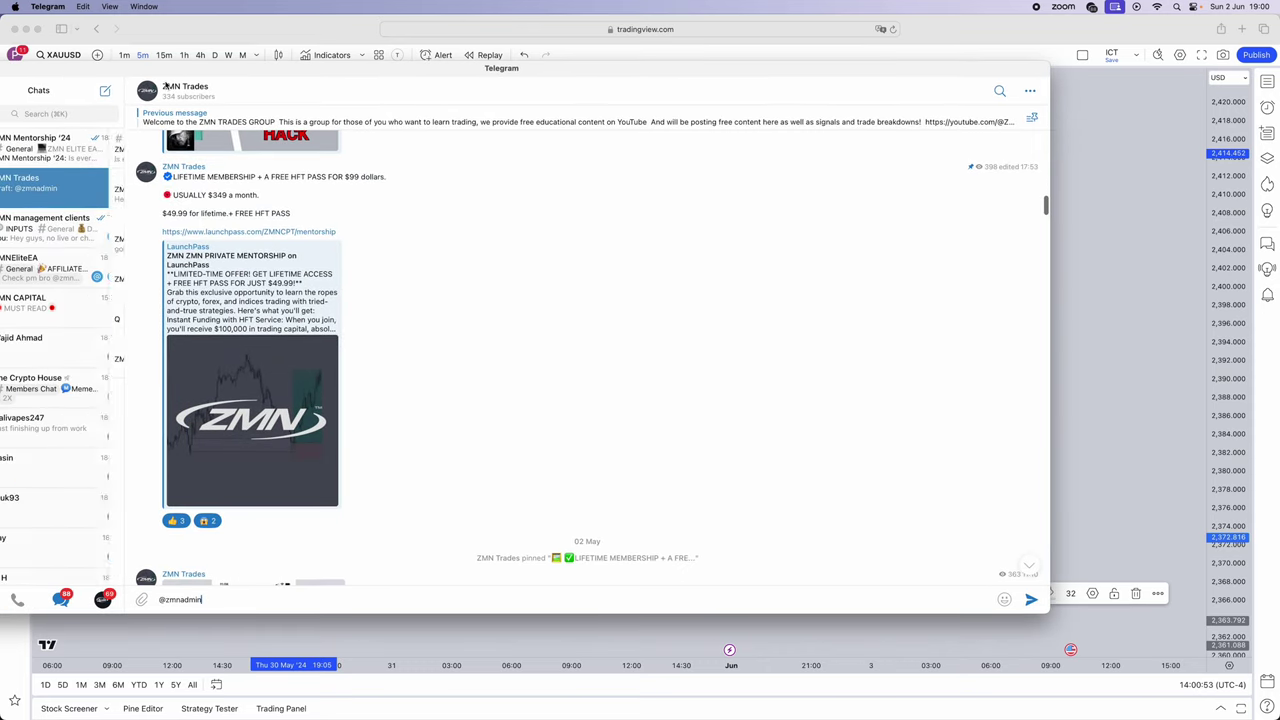
Open the ZMN Mentorship '24 group's Course topic and scroll to its latest STRATEGY video.
{"action": "left_click", "coordinate": [100, 152]}
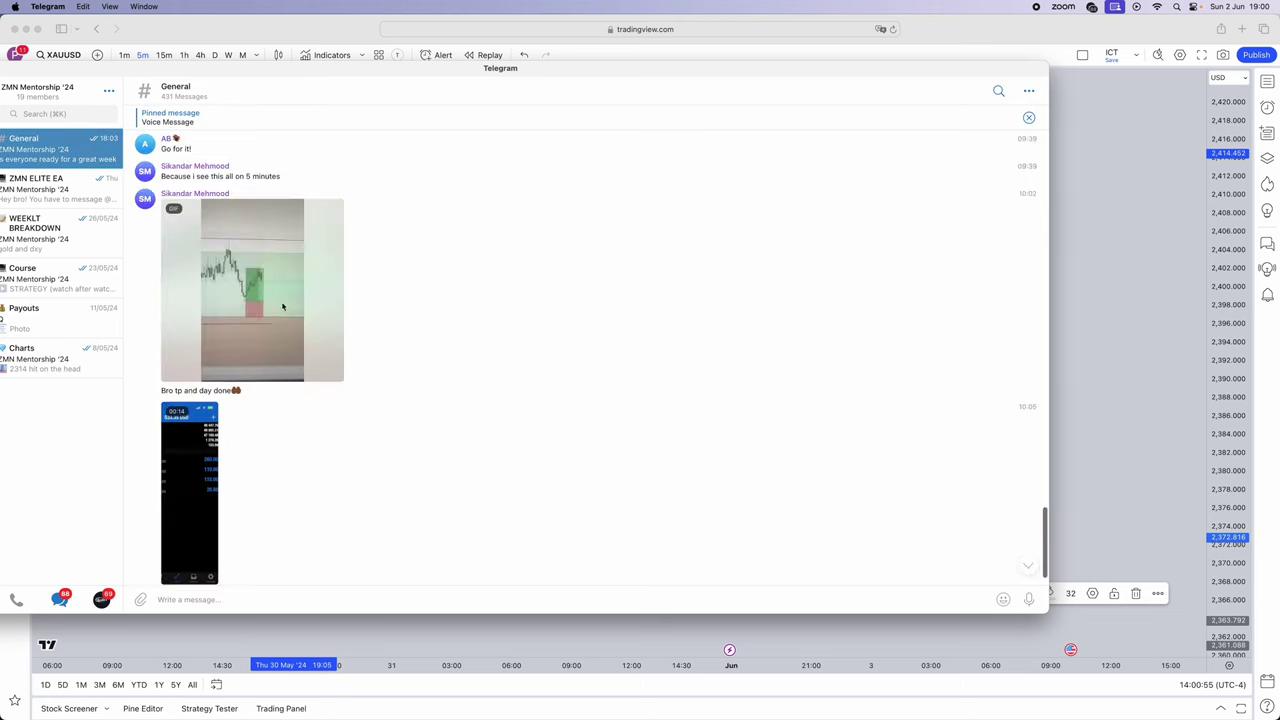
{"action": "left_click", "coordinate": [77, 278]}
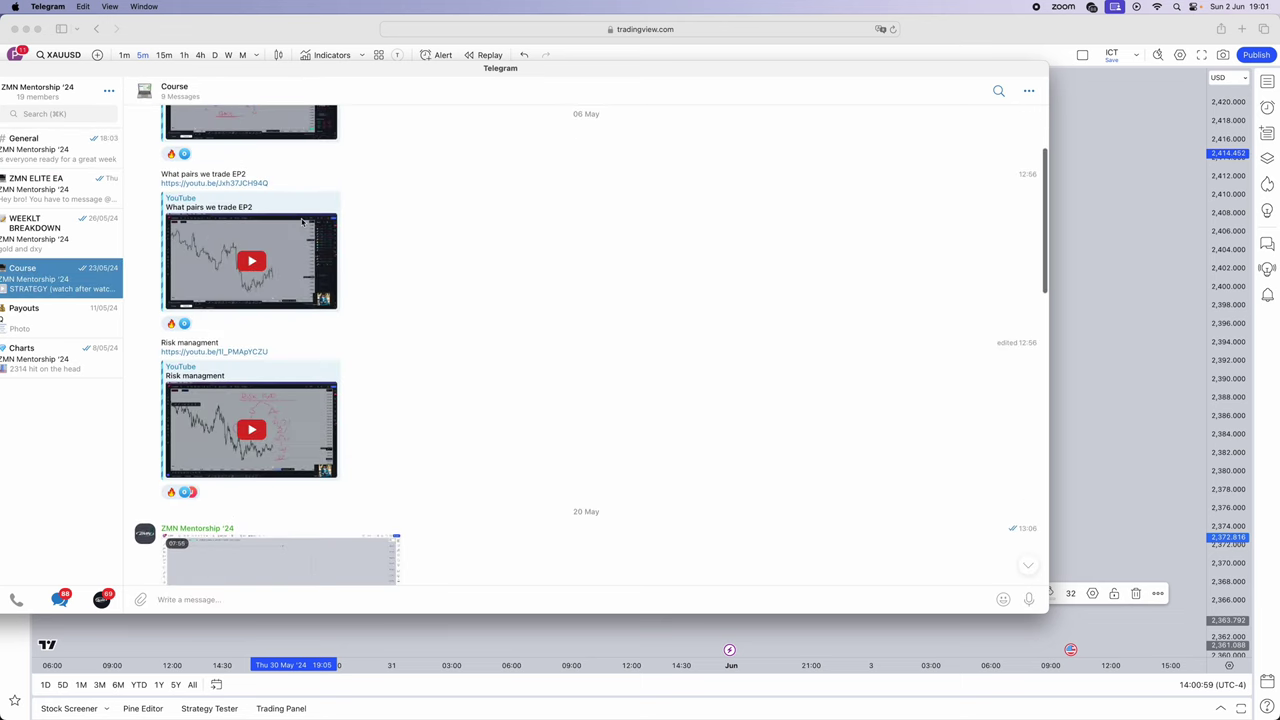
{"action": "scroll", "coordinate": [307, 177], "scroll_direction": "down", "scroll_amount": 10}
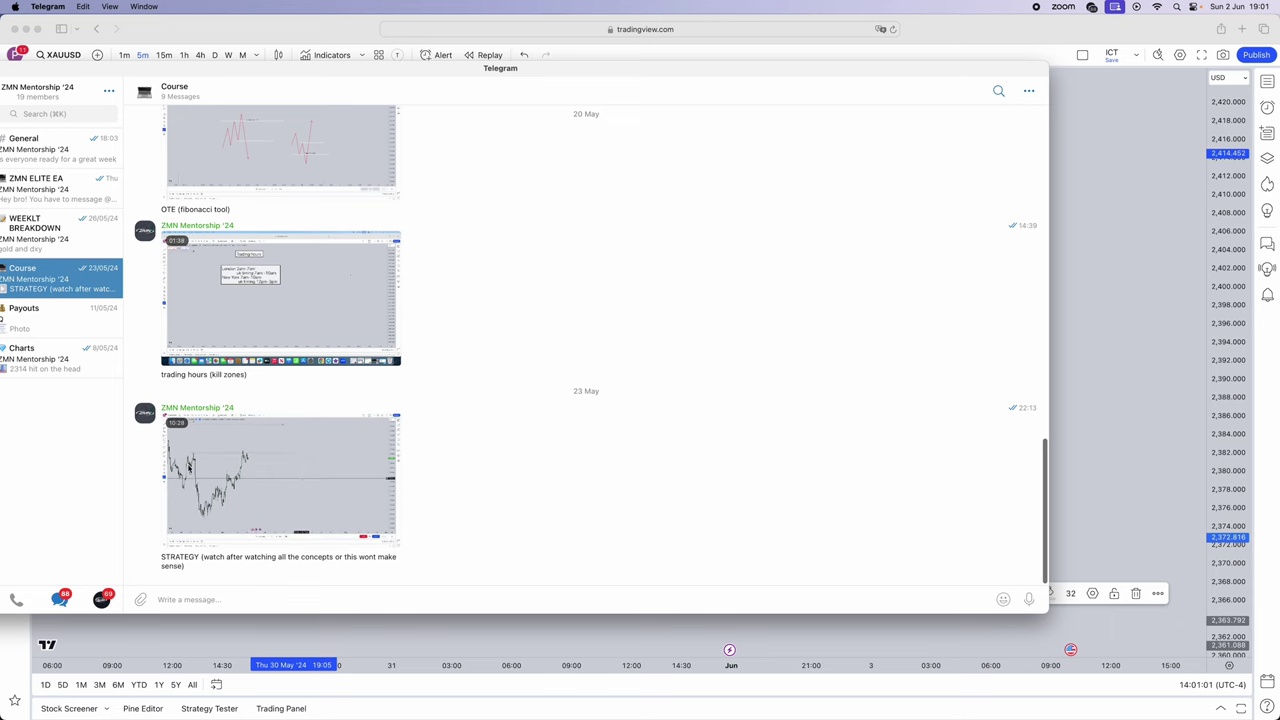
Hide Telegram with Cmd+H to reveal the TradingView gold chart and its three risk notes.
{"action": "key", "text": "super+h"}
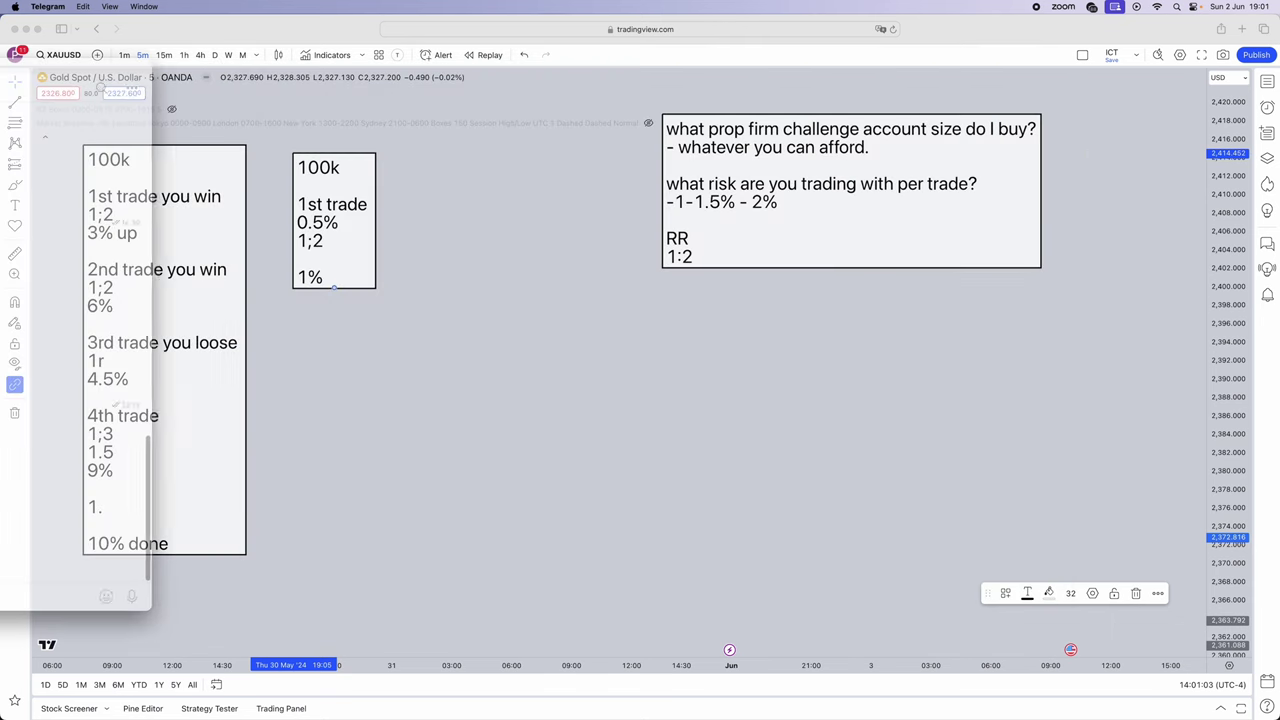